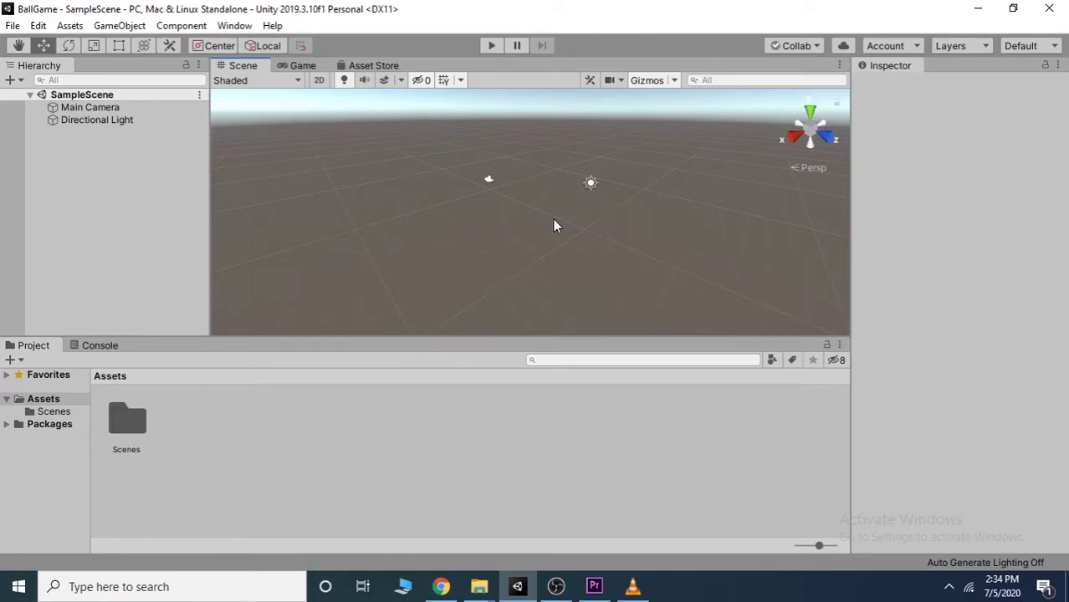
# Step: Adjust the Scene view around the light and camera, and expand SampleScene to list its objects
pyautogui.scroll(5, 553, 220)
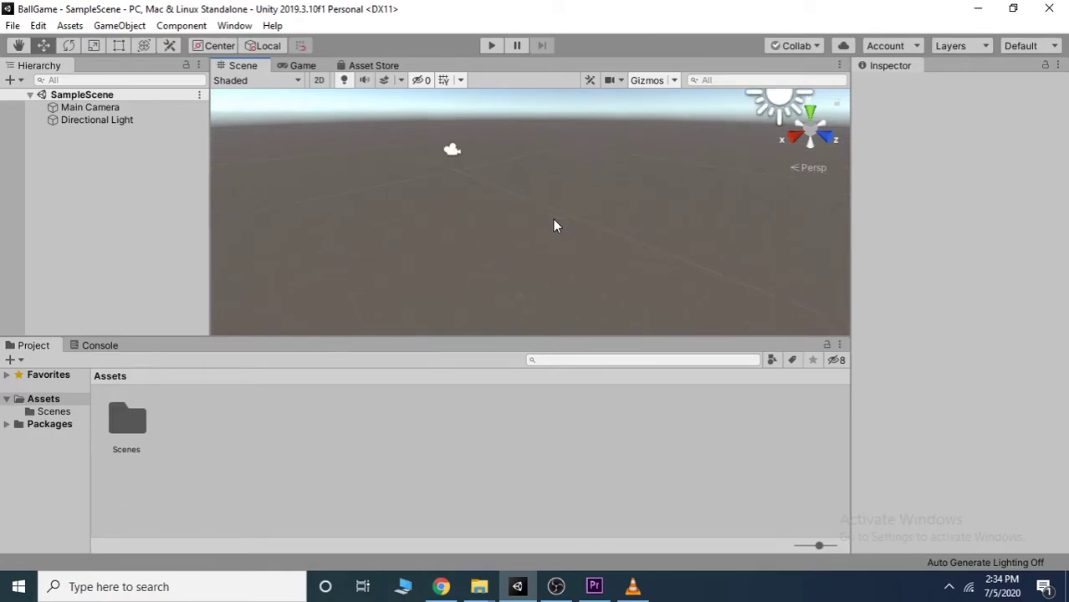
pyautogui.scroll(-5, 553, 220)
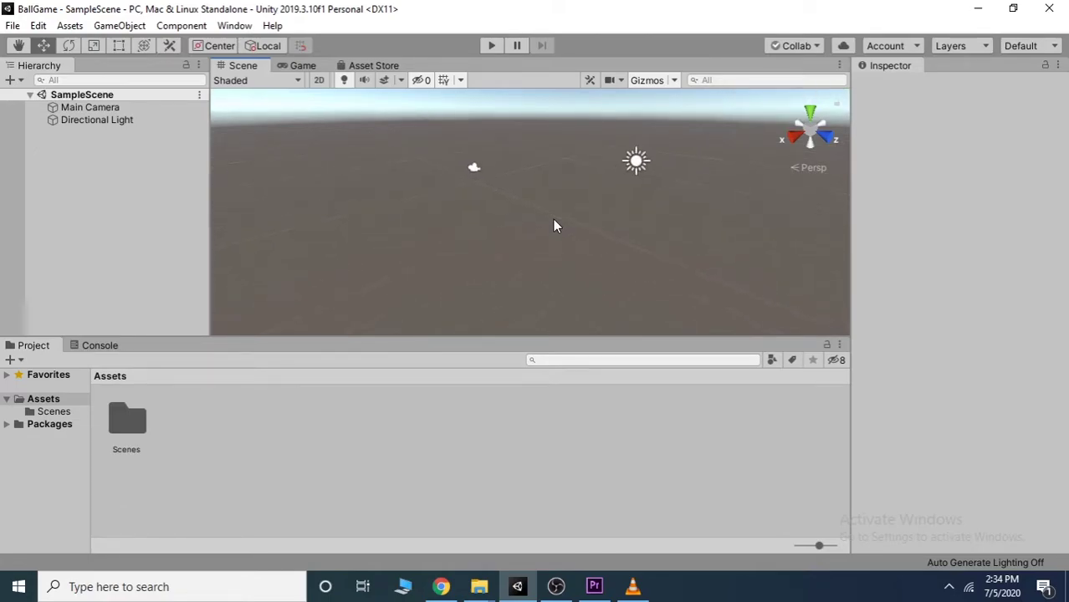
pyautogui.scroll(4, 553, 220)
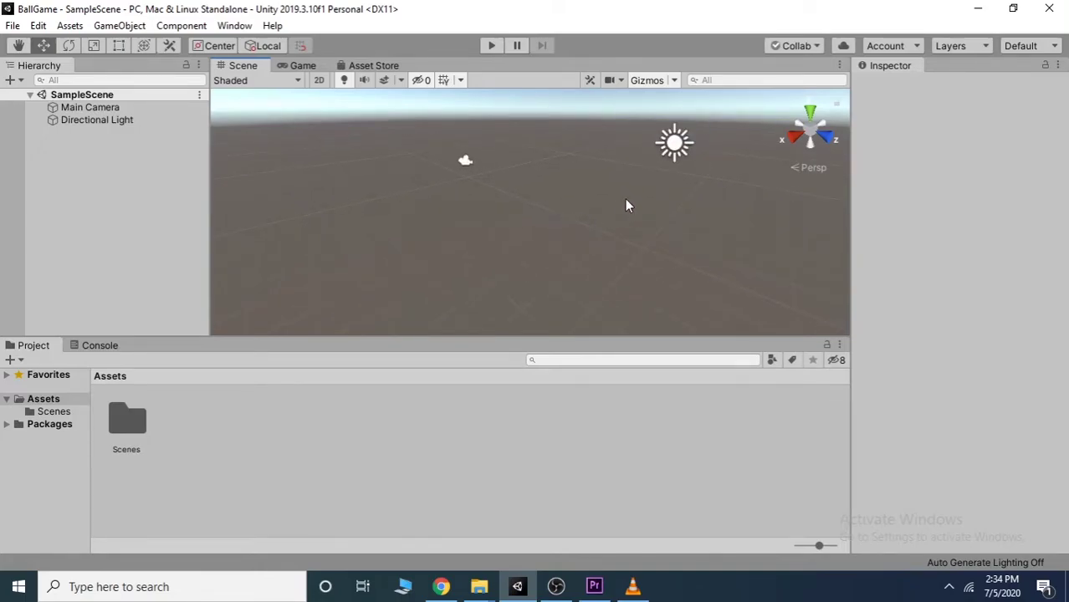
pyautogui.moveTo(625, 197); pyautogui.dragTo(605, 235, button='middle')
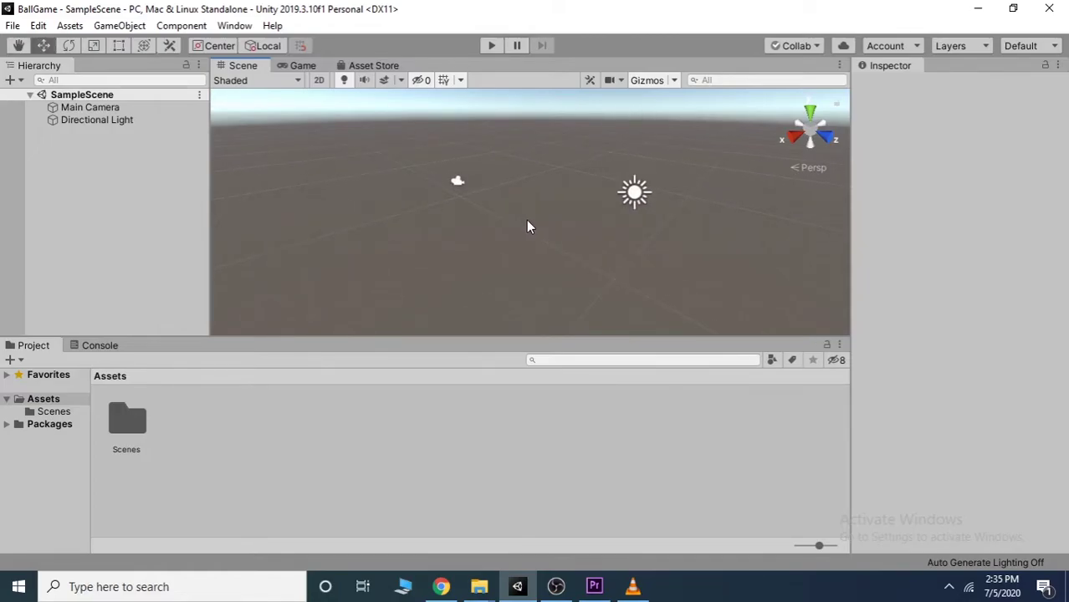
pyautogui.press('alt')
pyautogui.keyDown('alt'); pyautogui.moveTo(528, 218); pyautogui.dragTo(489, 232); pyautogui.keyUp('alt')
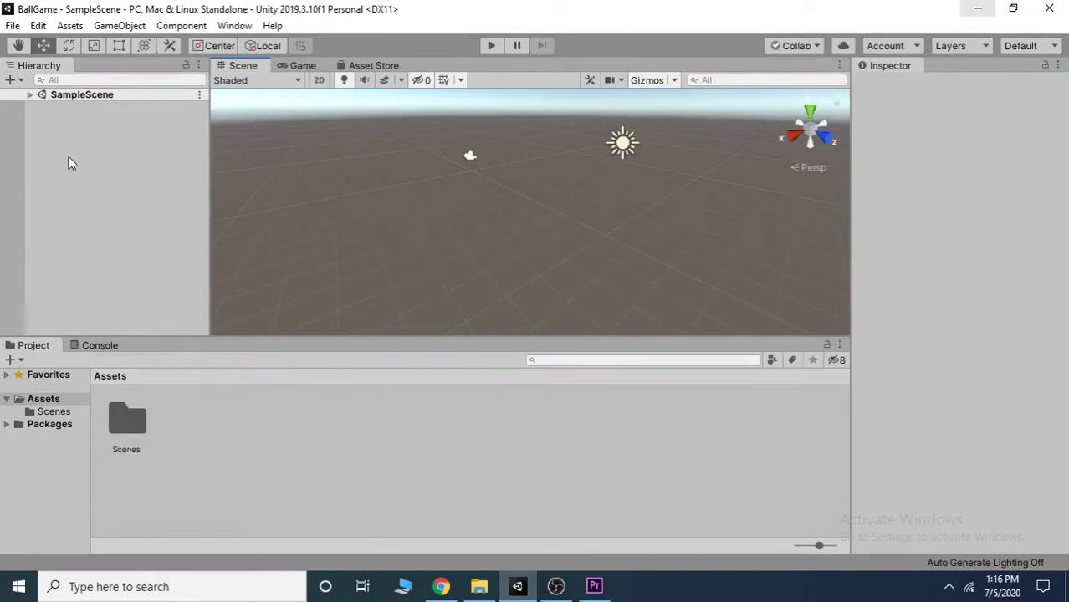
pyautogui.click(28, 95)
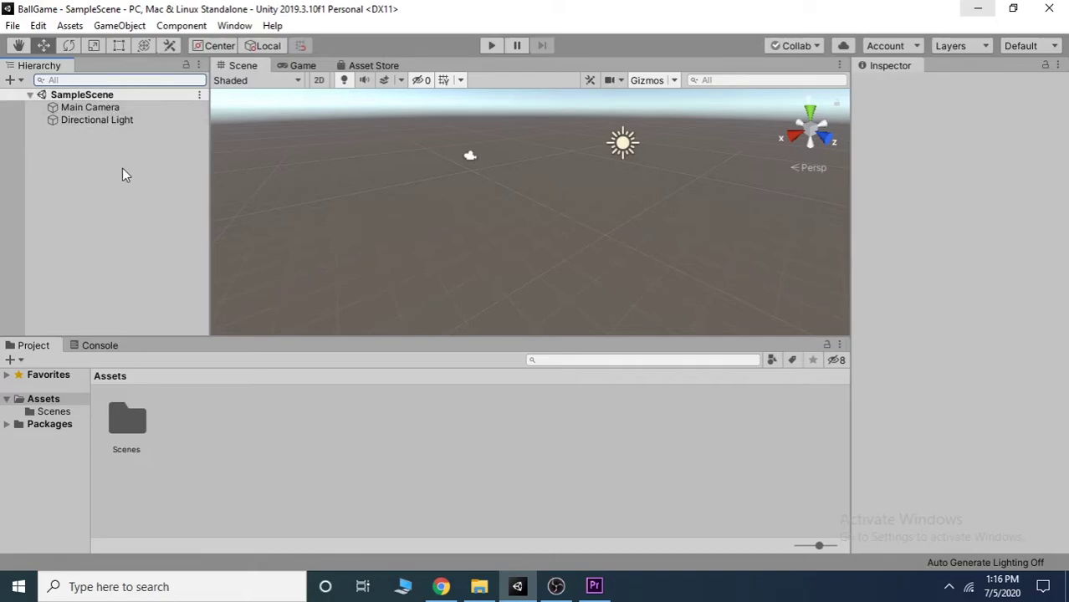
pyautogui.click(89, 110)
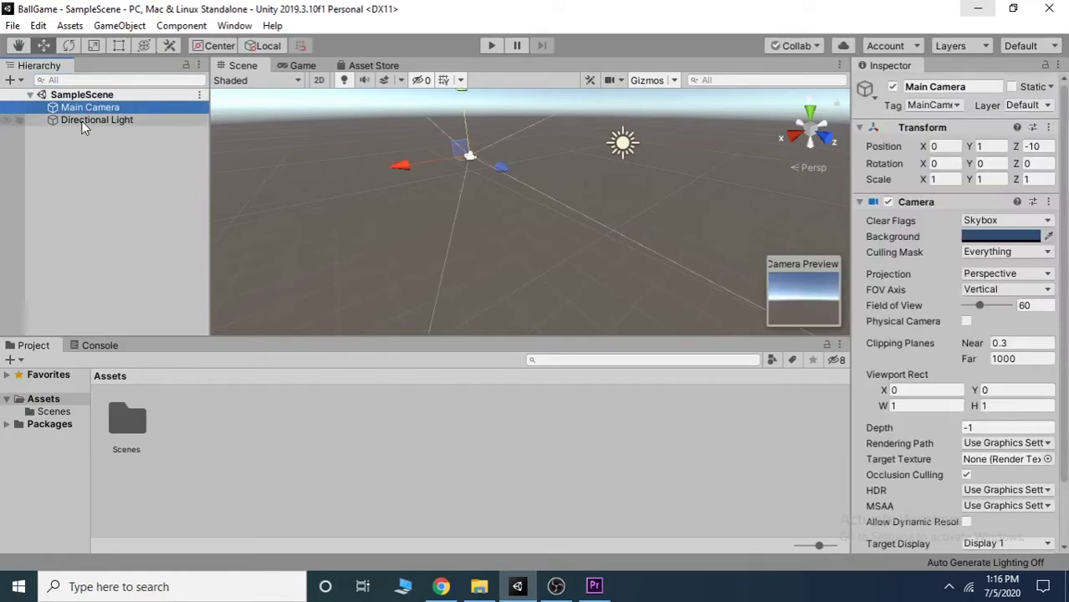
# Step: Set the Directional Light's colour to pure white, FFFFFF
pyautogui.click(82, 121)
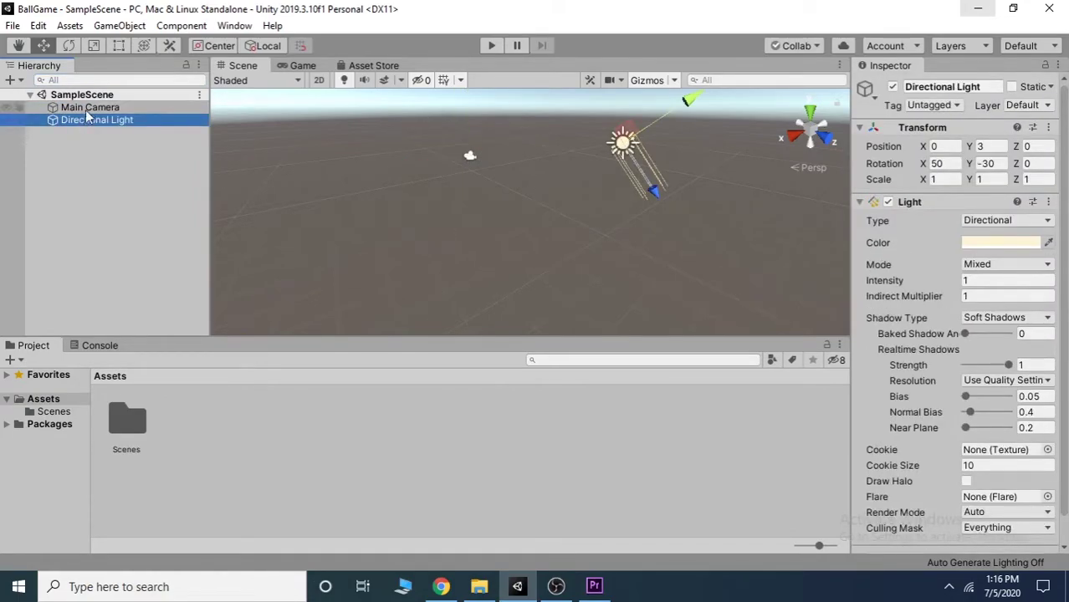
pyautogui.click(85, 109)
pyautogui.click(92, 120)
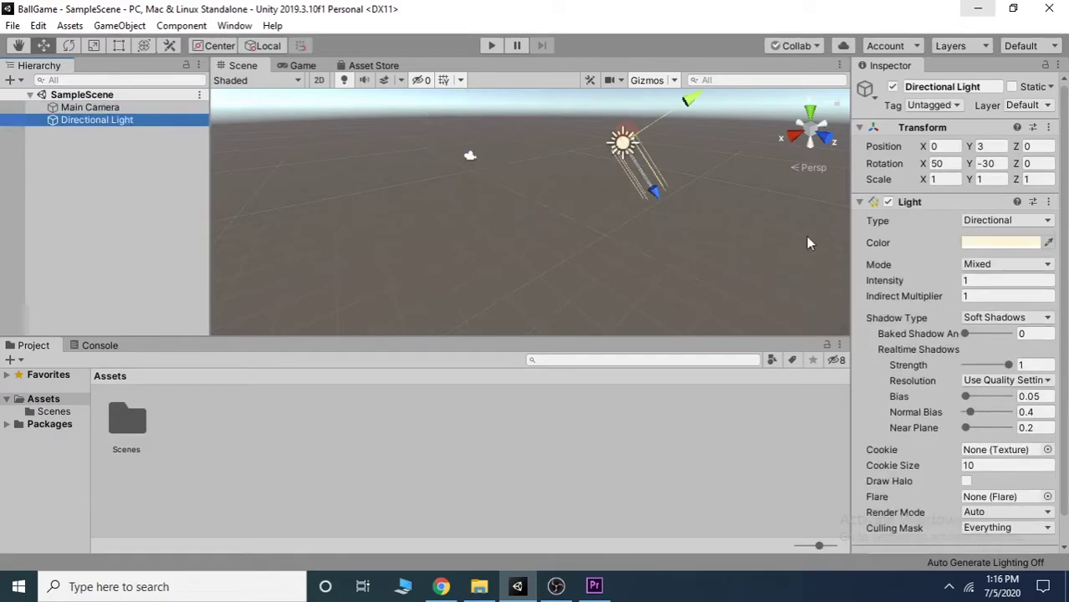
pyautogui.click(975, 242)
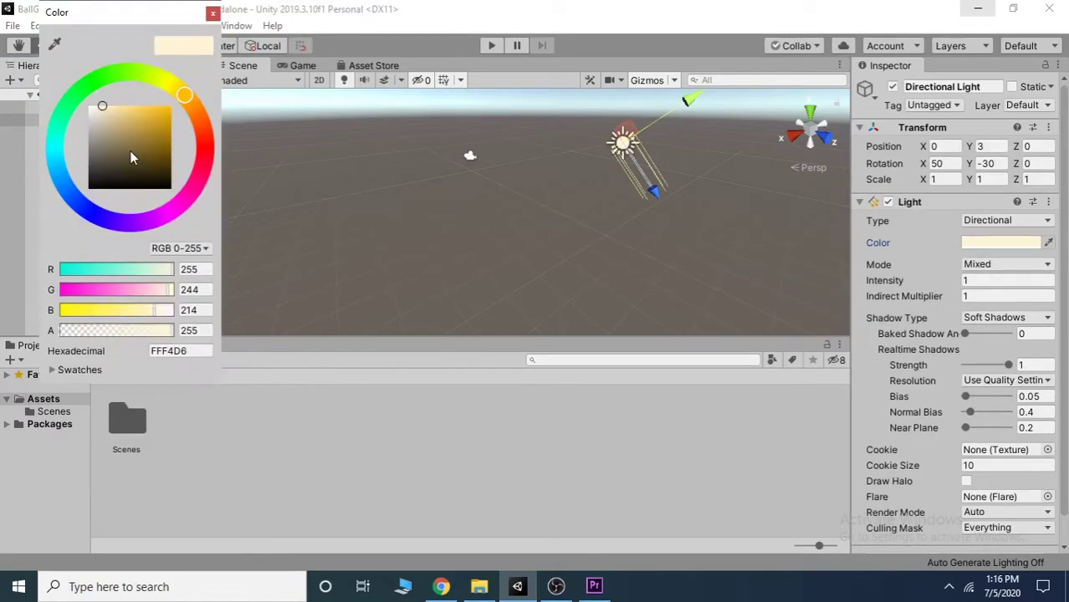
pyautogui.moveTo(130, 150); pyautogui.dragTo(59, 100)
pyautogui.click(213, 14)
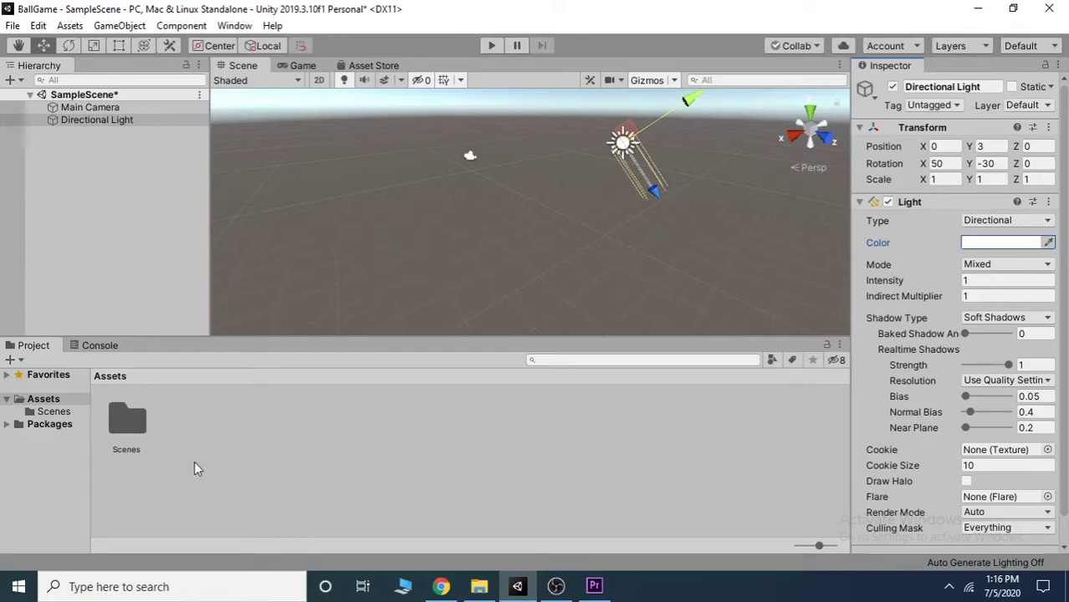
# Step: Dock the Game view below the Scene view and move the Asset Store panel right
pyautogui.moveTo(291, 69); pyautogui.dragTo(303, 177)
pyautogui.moveTo(411, 224); pyautogui.dragTo(507, 276)
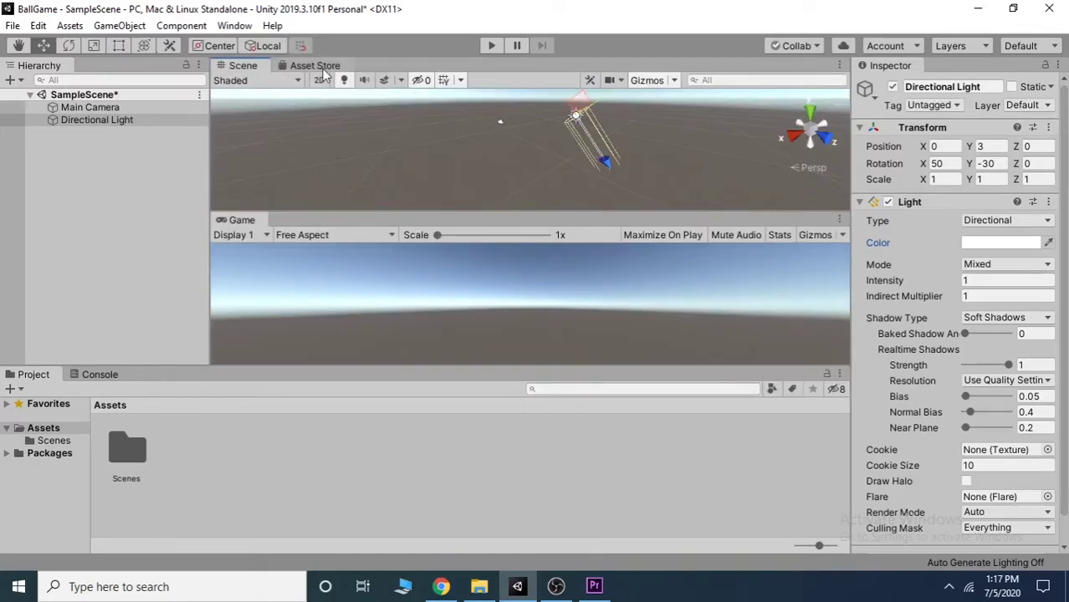
pyautogui.moveTo(325, 74); pyautogui.dragTo(722, 139)
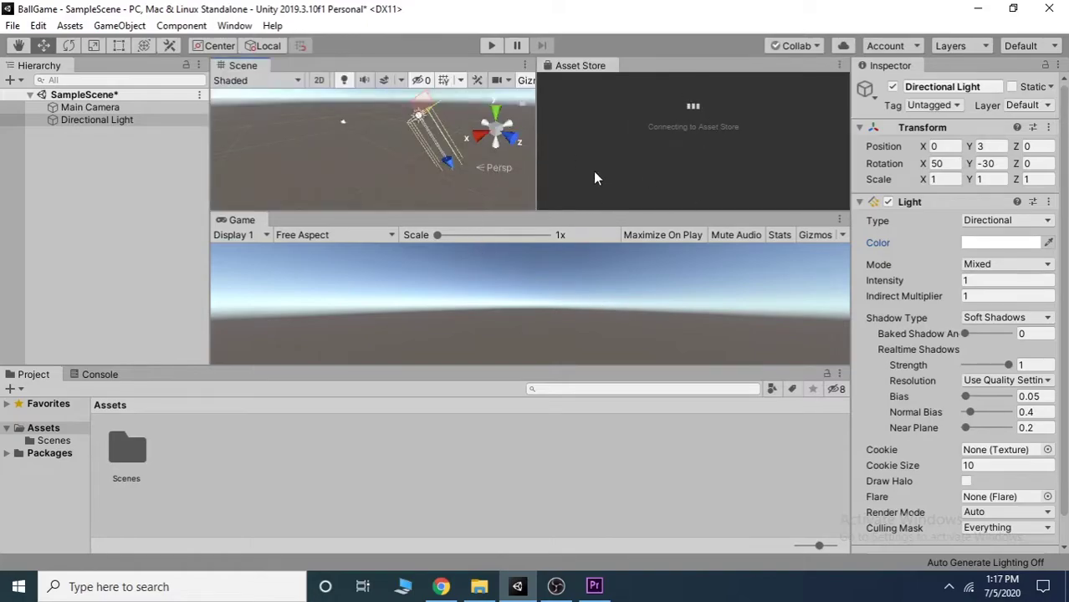
# Step: Switch to the Default layout and maximise the Unity window
pyautogui.click(1057, 48)
pyautogui.click(992, 101)
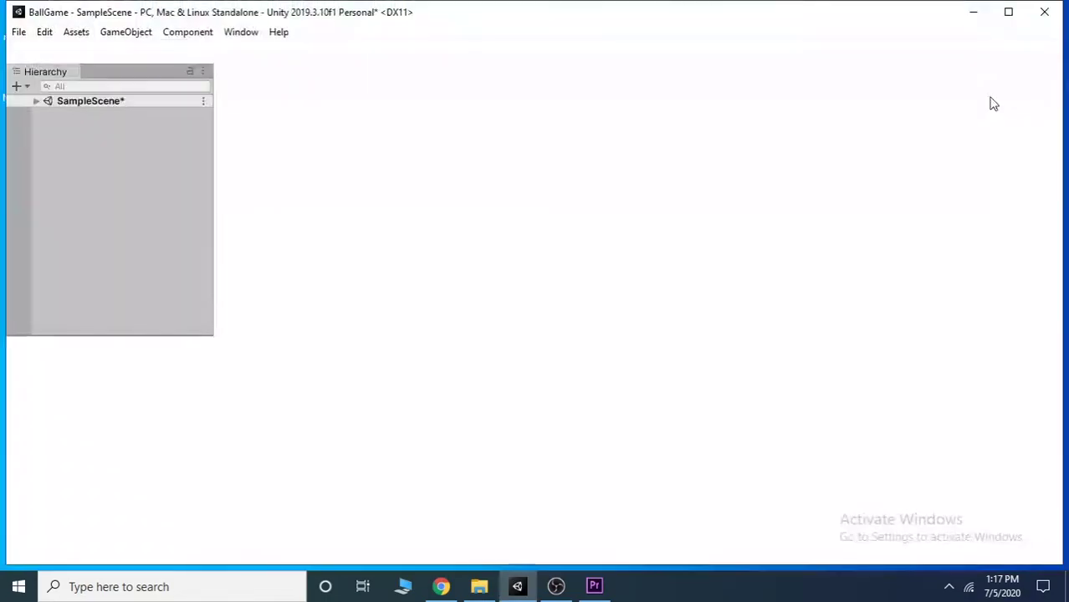
pyautogui.doubleClick(776, 21)
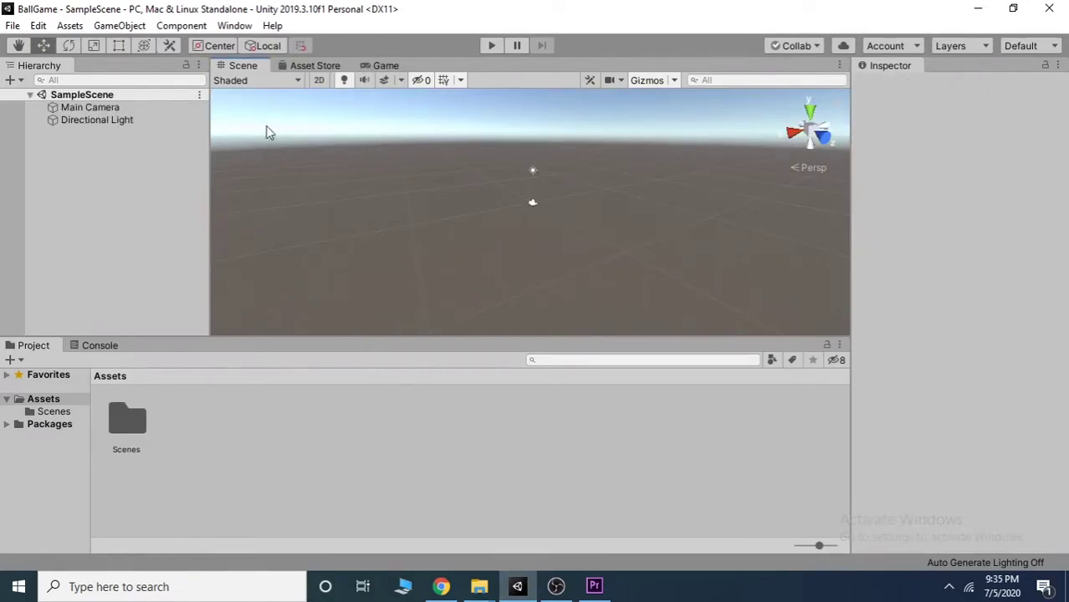
pyautogui.click(234, 25)
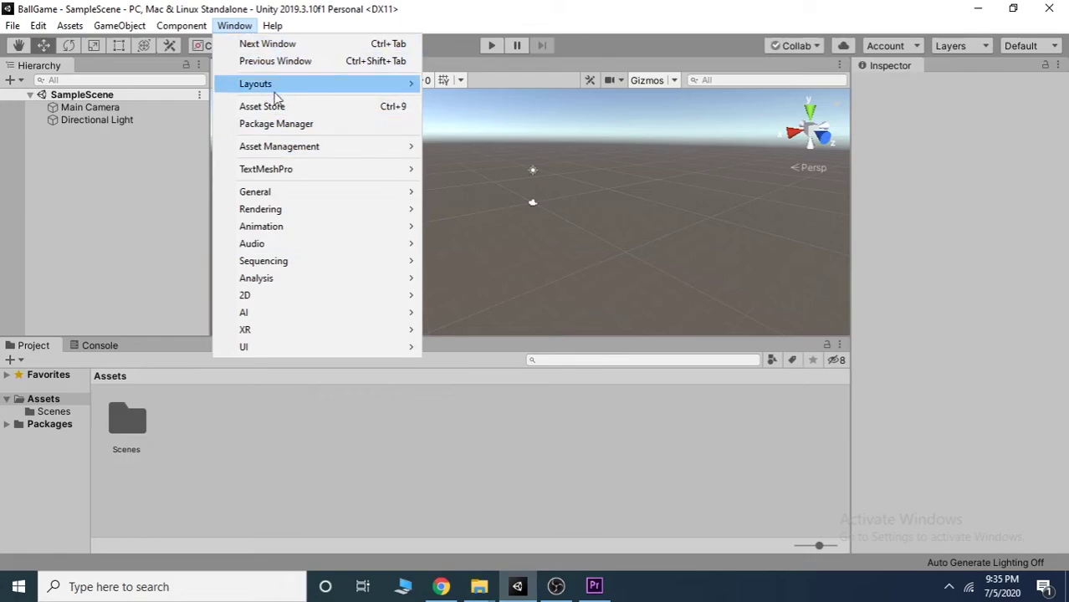
pyautogui.click(247, 29)
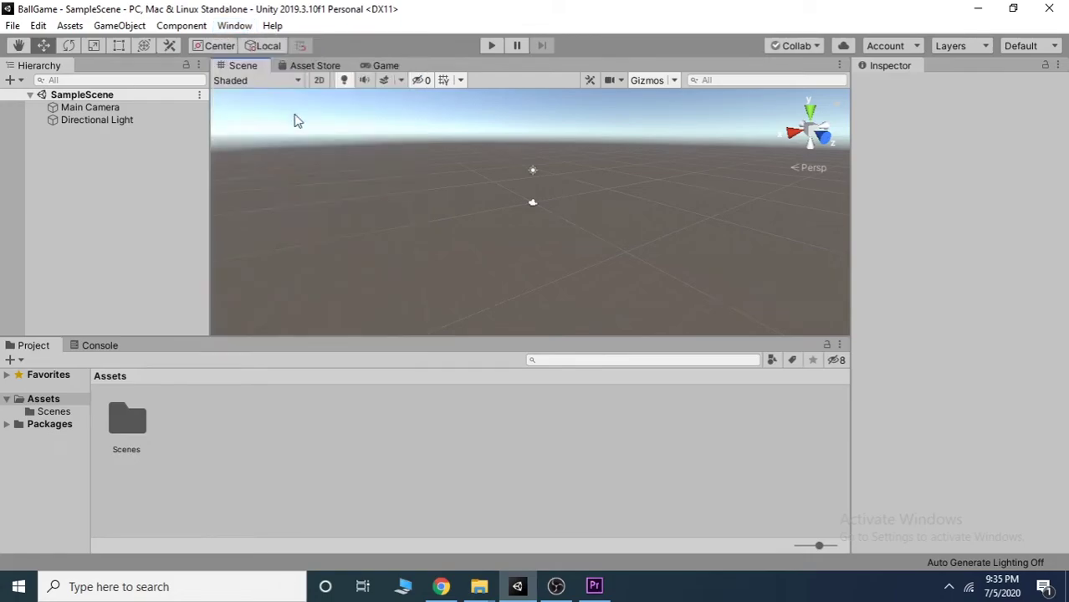
# Step: Add a 3D Cube to the scene and reset its Transform to position 0, 0, 0
pyautogui.rightClick(76, 179)
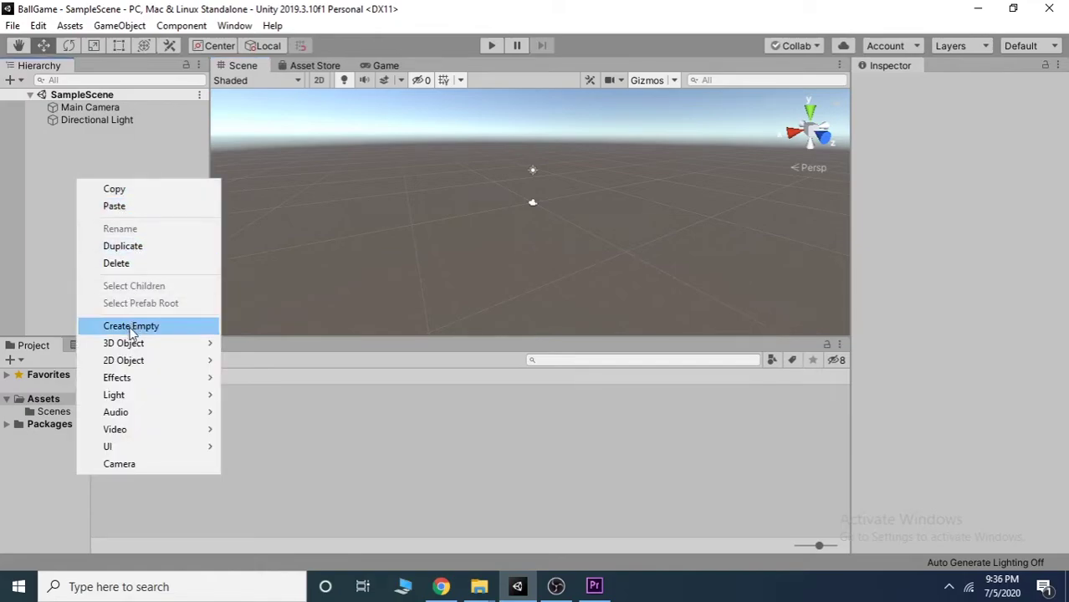
pyautogui.click(24, 76)
pyautogui.click(22, 79)
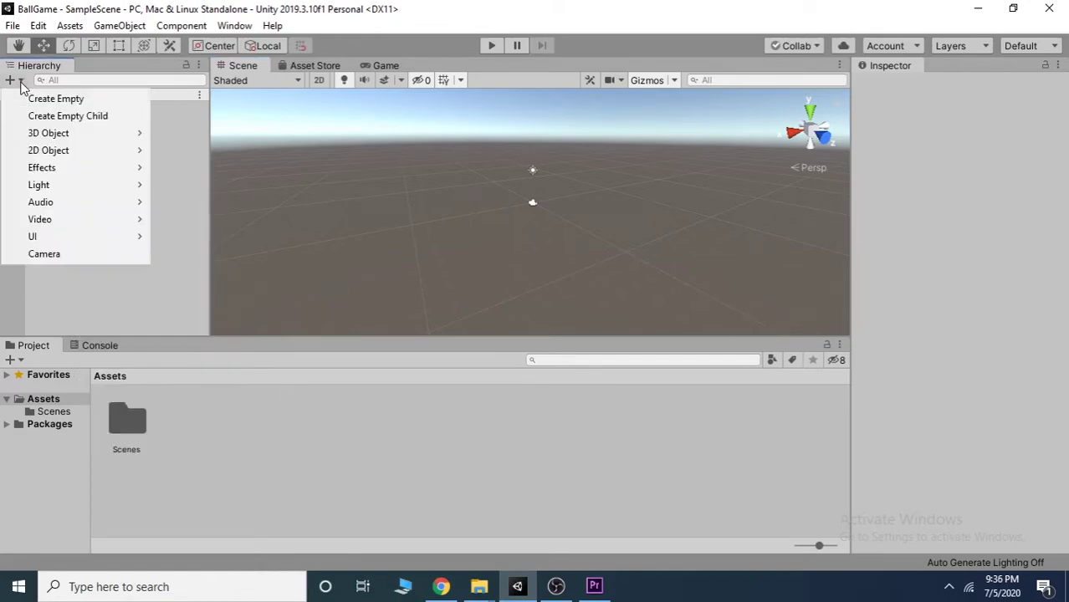
pyautogui.moveTo(114, 135)
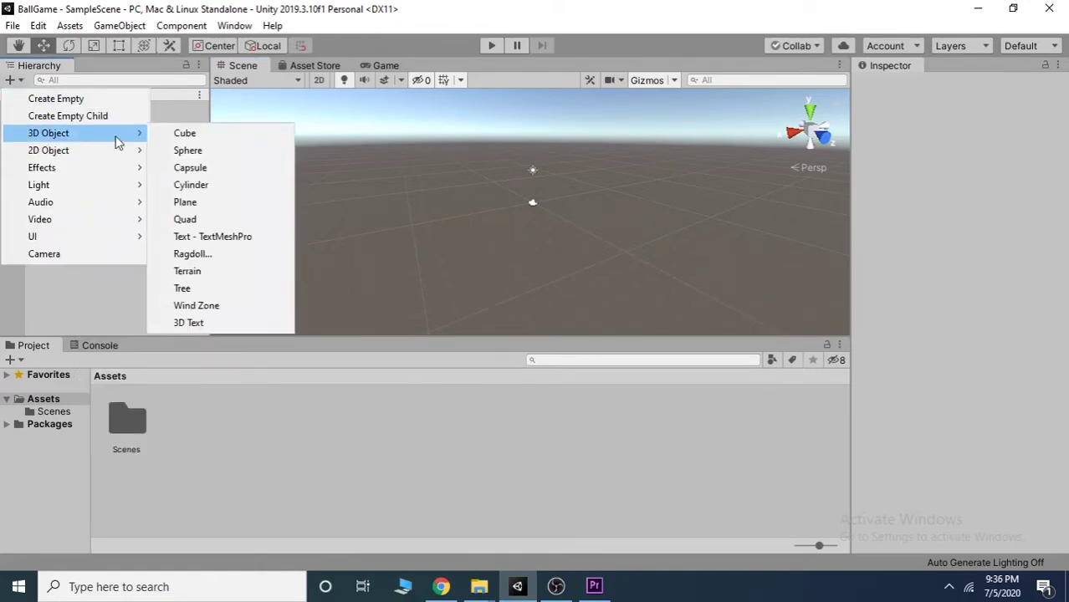
pyautogui.click(174, 133)
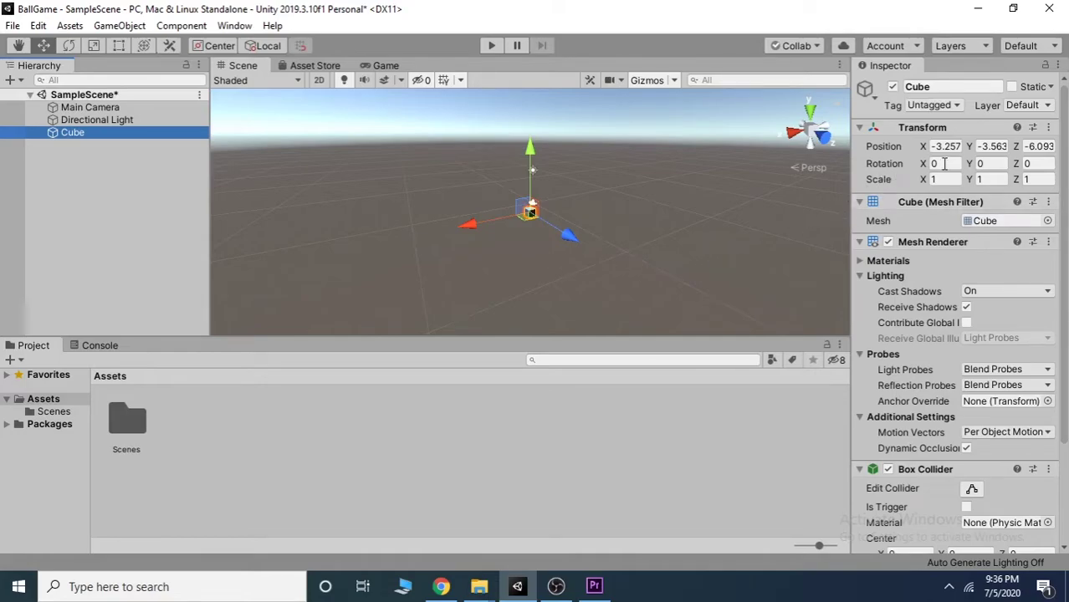
pyautogui.rightClick(938, 131)
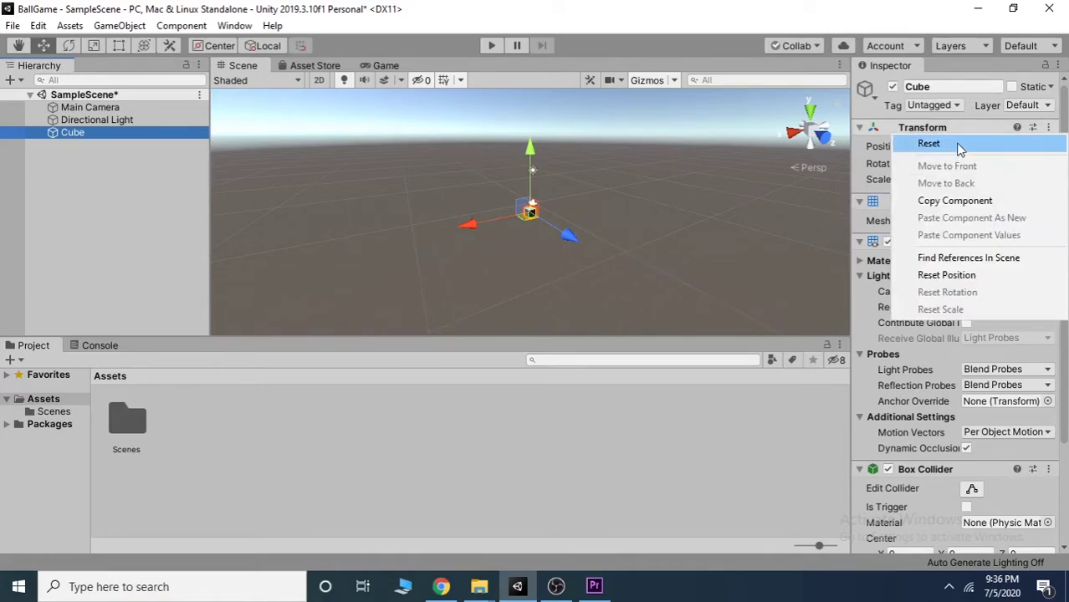
pyautogui.click(959, 143)
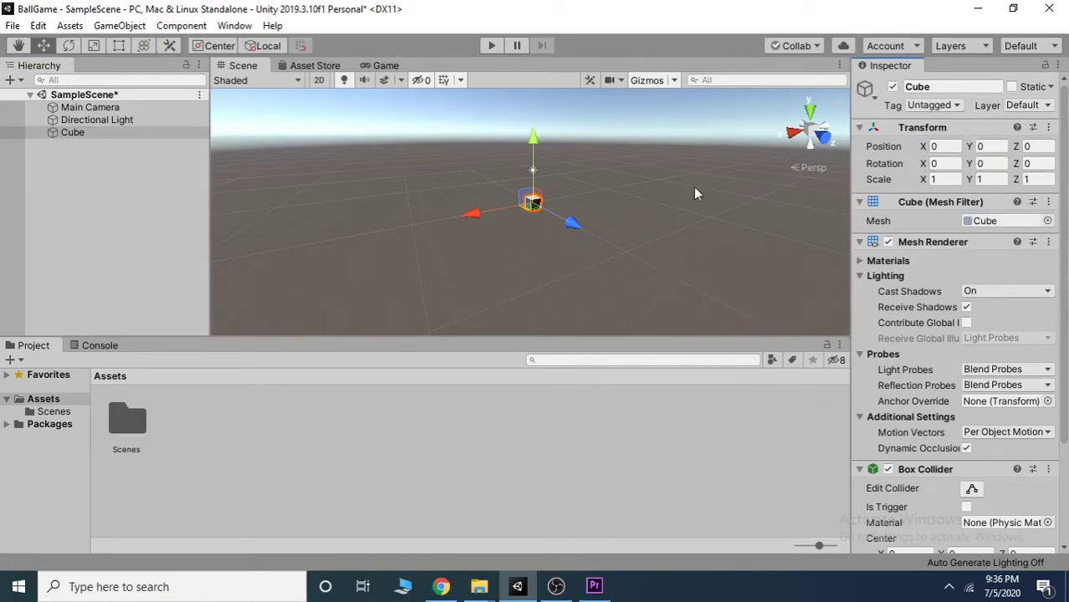
# Step: Dock the Game view to the right of the Scene view, with the Cube's X scale field selected
pyautogui.click(951, 178)
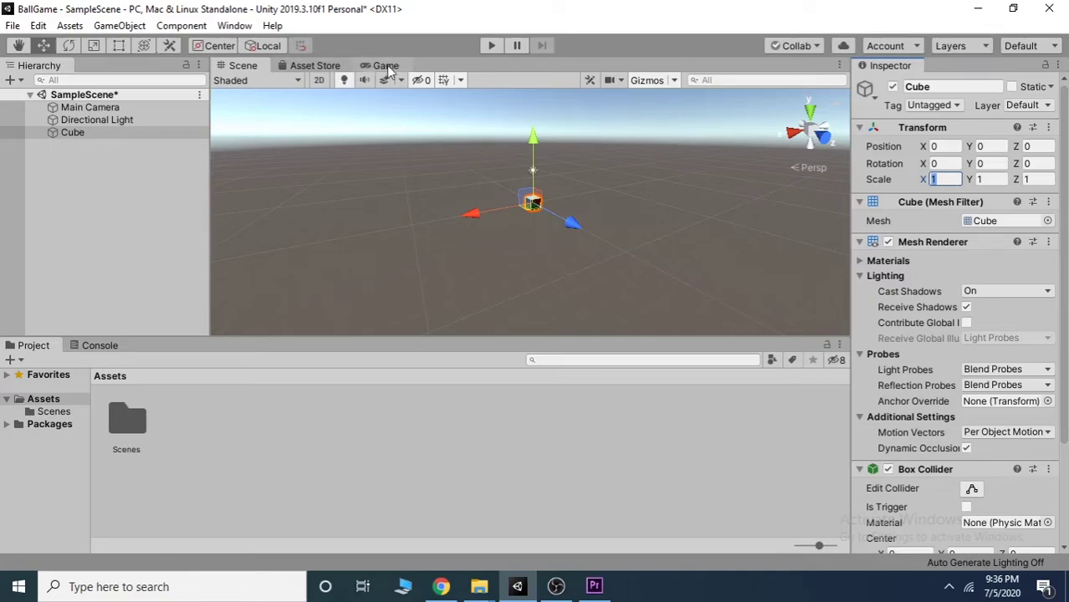
pyautogui.moveTo(386, 67); pyautogui.dragTo(538, 124)
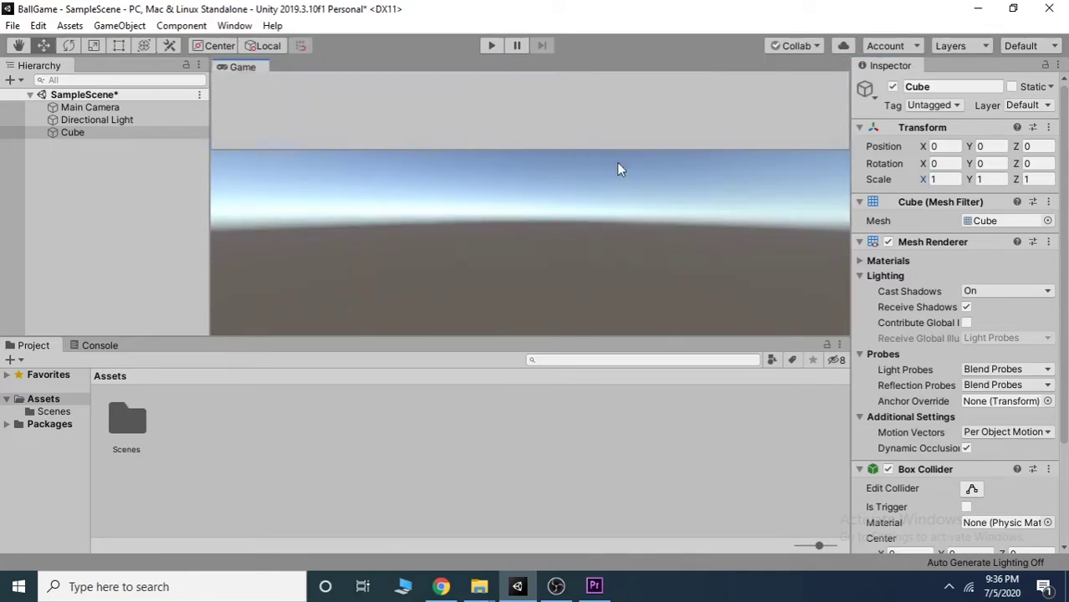
pyautogui.moveTo(618, 165); pyautogui.dragTo(682, 209)
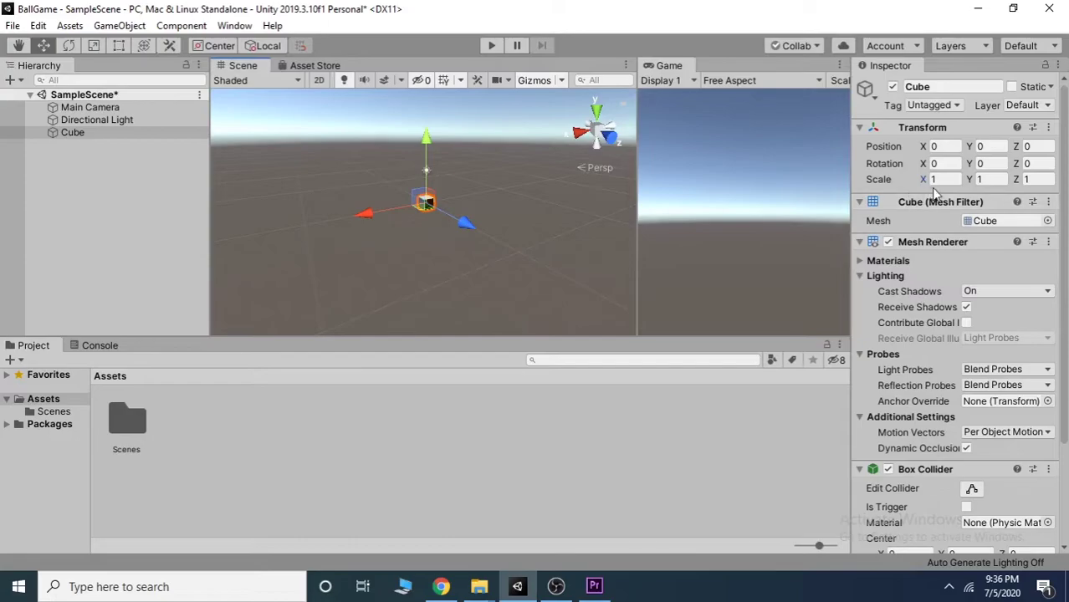
pyautogui.click(941, 181)
# Step: Set the cube's scale to X 15 and Z 90
pyautogui.write('15')
pyautogui.press('Tab')
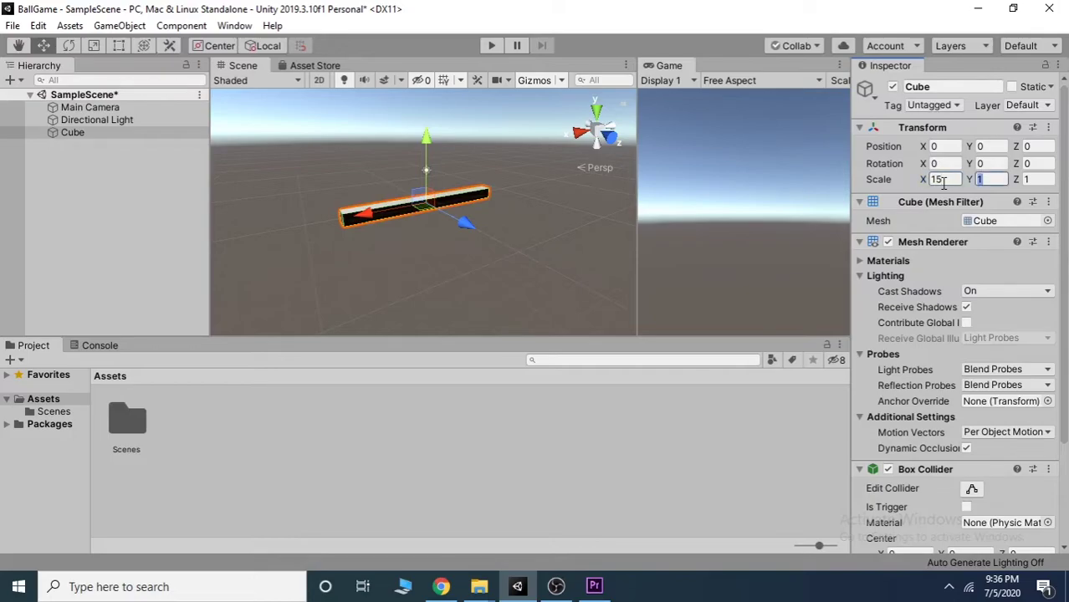
pyautogui.press('Tab')
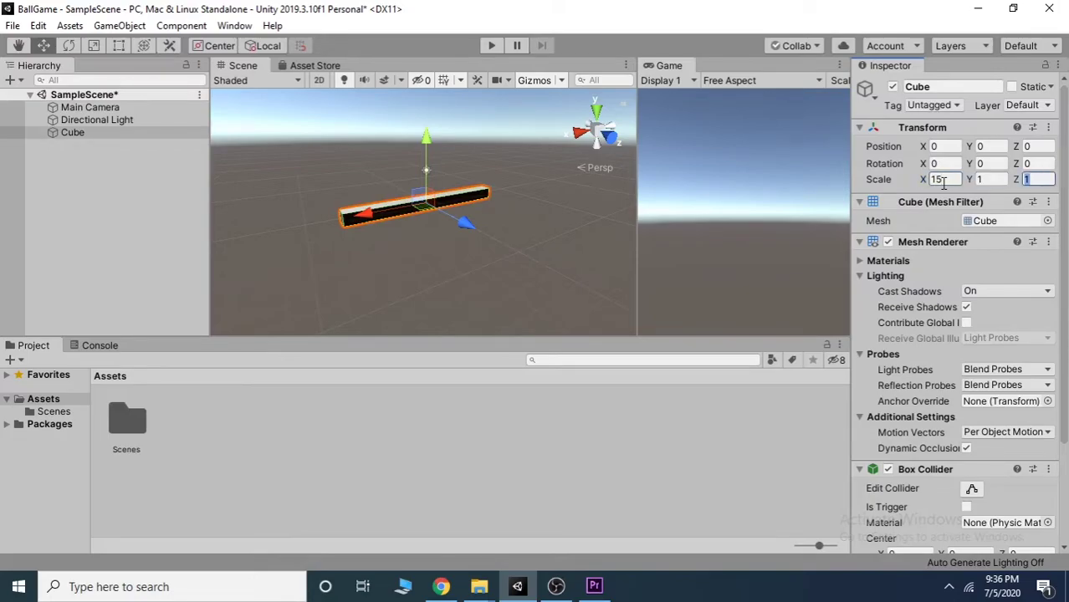
pyautogui.write('90')
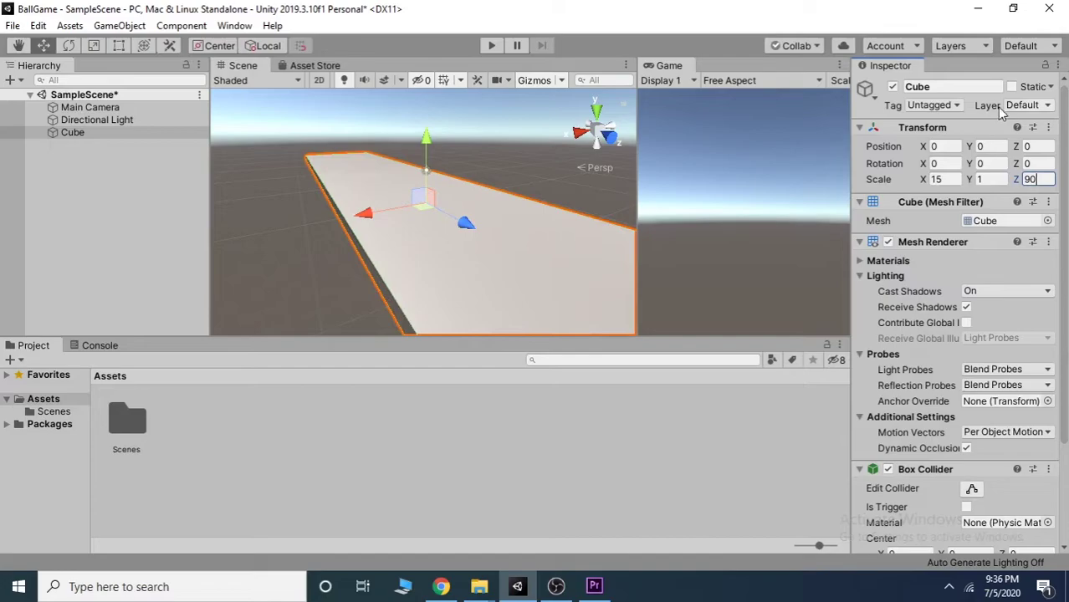
# Step: Lower the slab to Y -2, slide it forward along Z, and type the name Ground
pyautogui.click(995, 146)
pyautogui.write('-2')
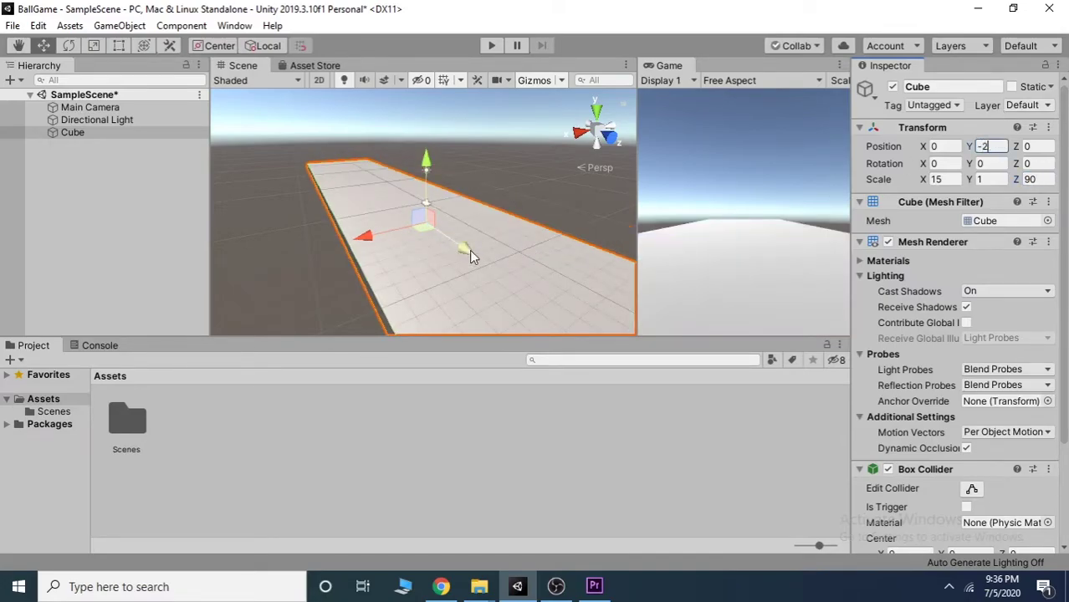
pyautogui.moveTo(469, 250); pyautogui.dragTo(703, 380)
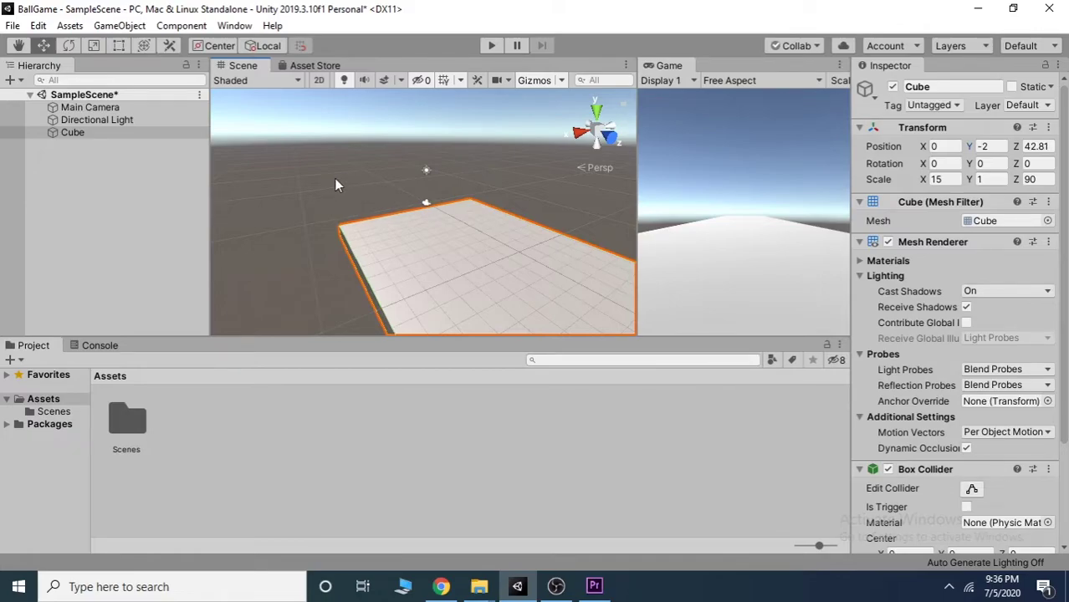
pyautogui.click(948, 87)
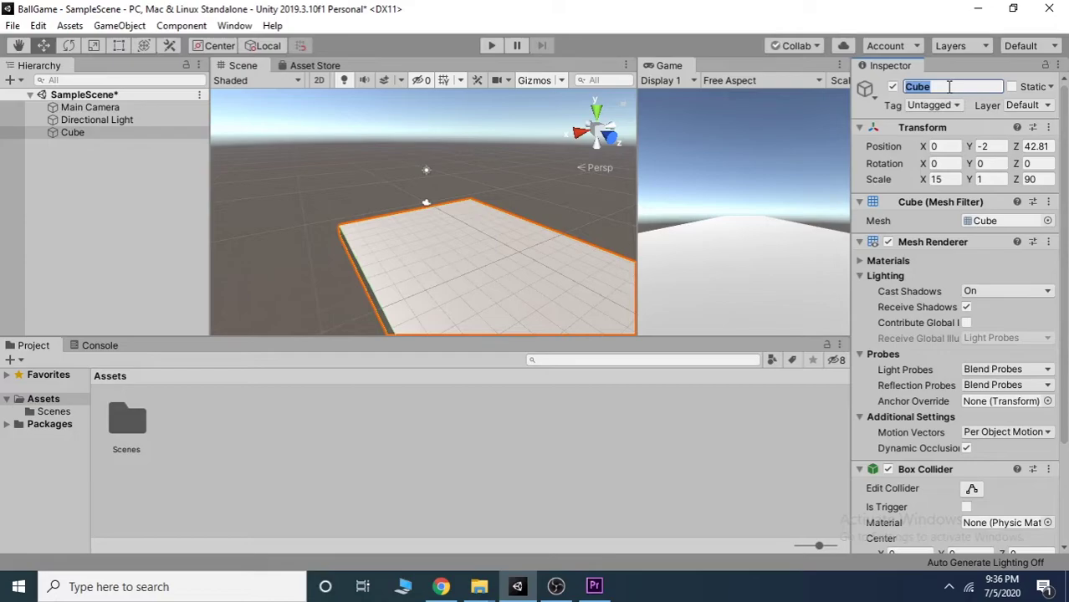
pyautogui.write('Ground')
# Step: Confirm the name Ground and add a 3D Sphere to the scene
pyautogui.press('Return')
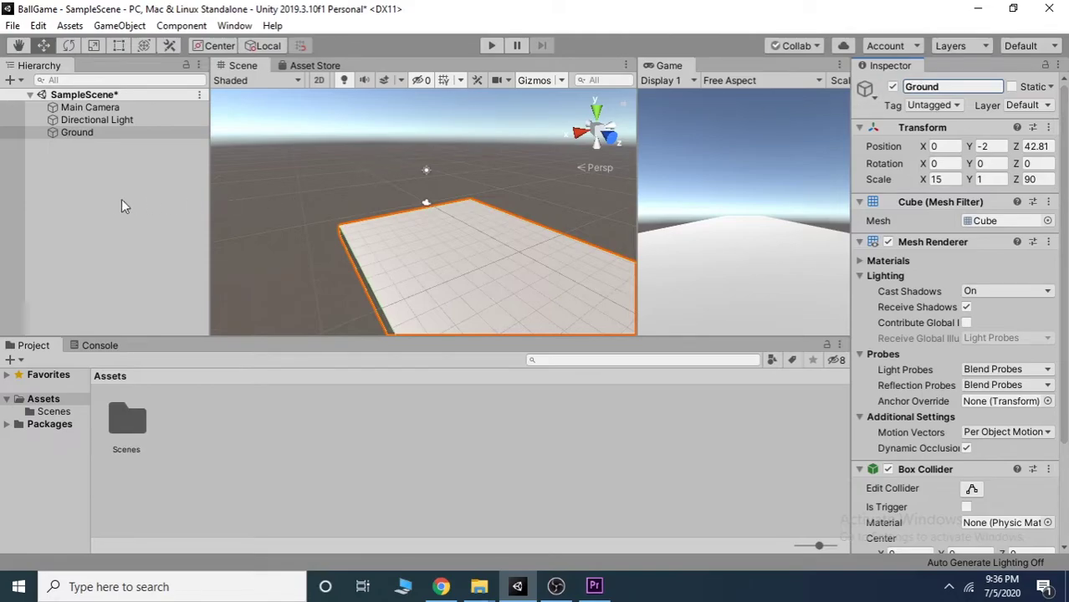
pyautogui.click(73, 167)
pyautogui.rightClick(74, 164)
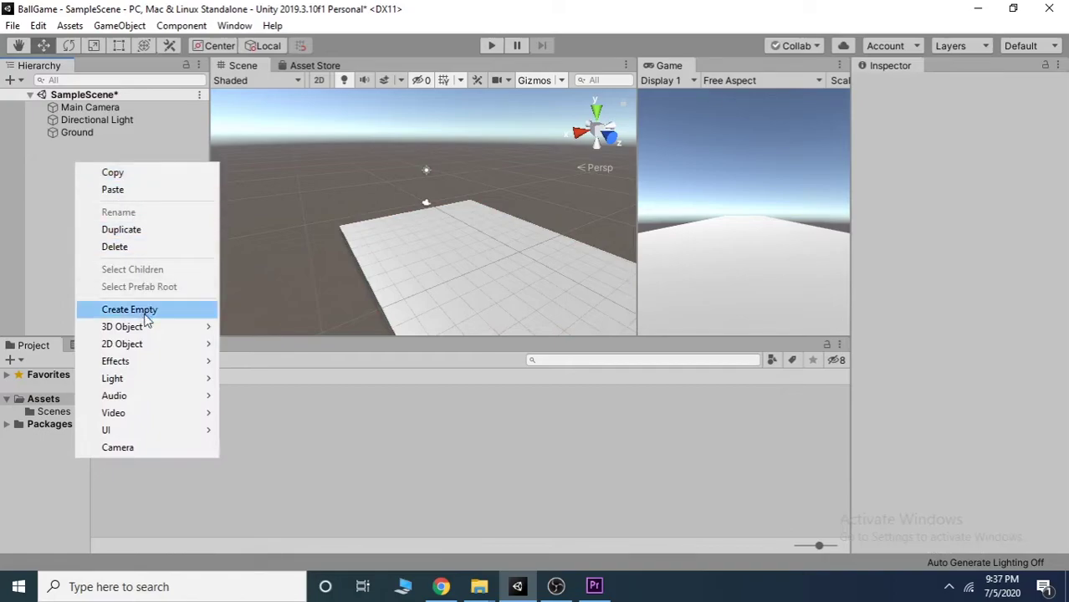
pyautogui.moveTo(143, 329)
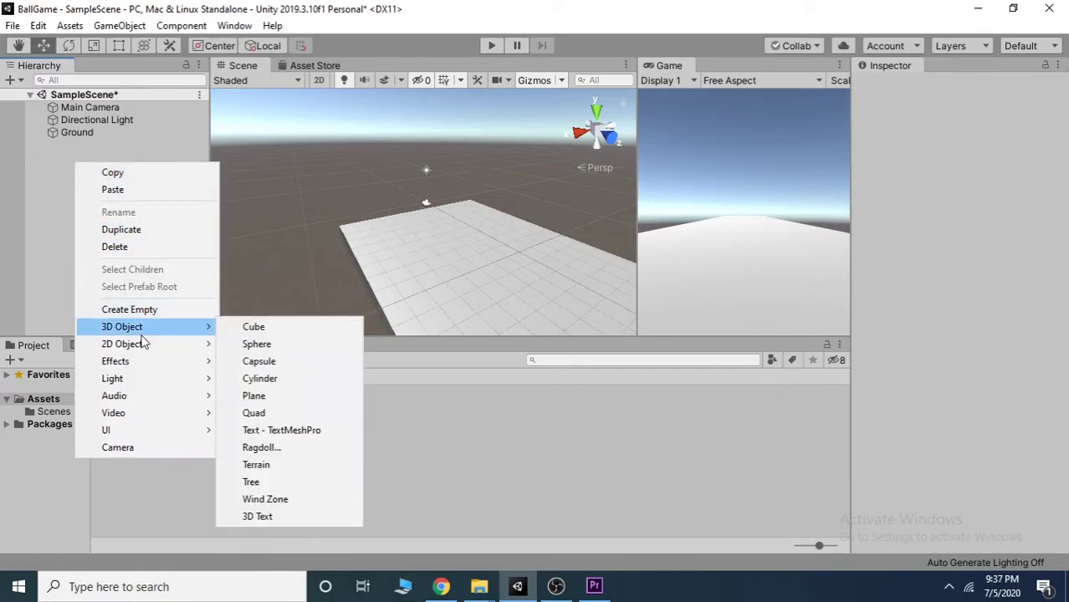
pyautogui.click(278, 347)
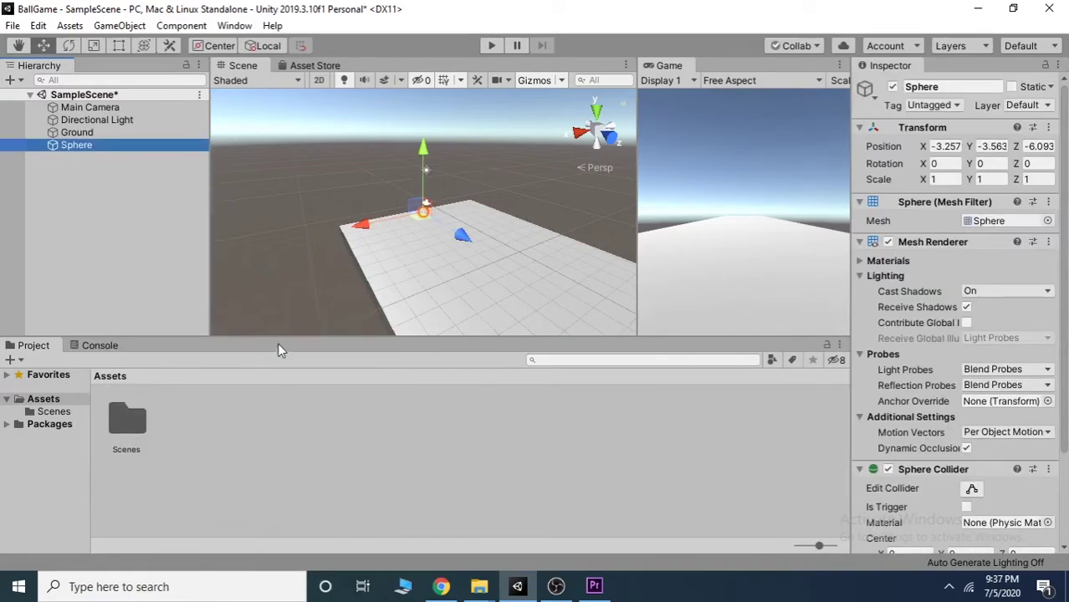
# Step: Reset the sphere's Transform and move it to 0, -1.06, 2.88 above the Ground
pyautogui.rightClick(892, 130)
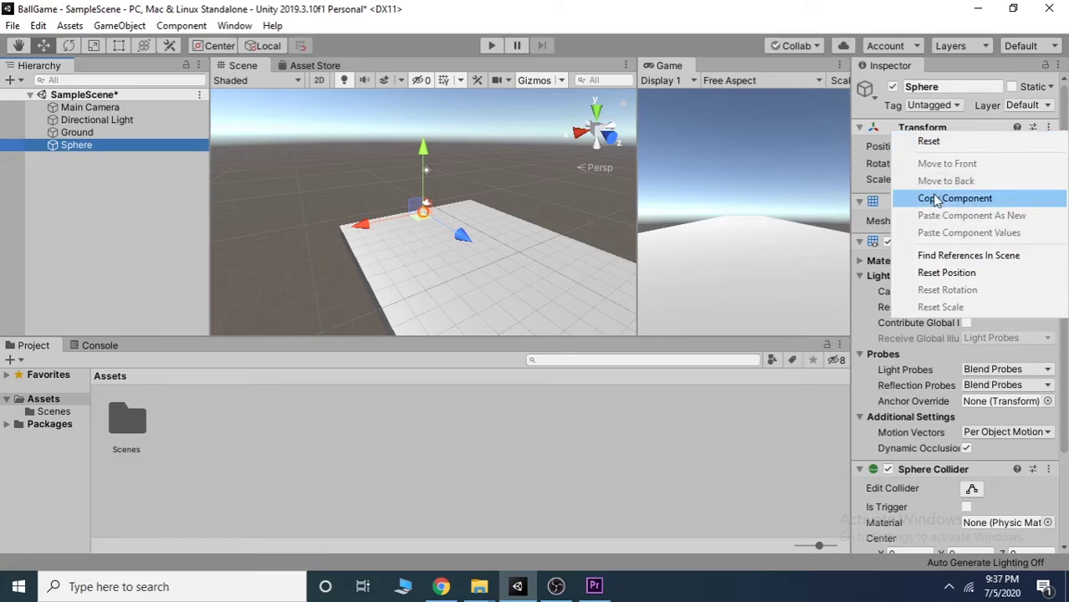
pyautogui.click(929, 141)
pyautogui.moveTo(466, 220); pyautogui.dragTo(485, 234)
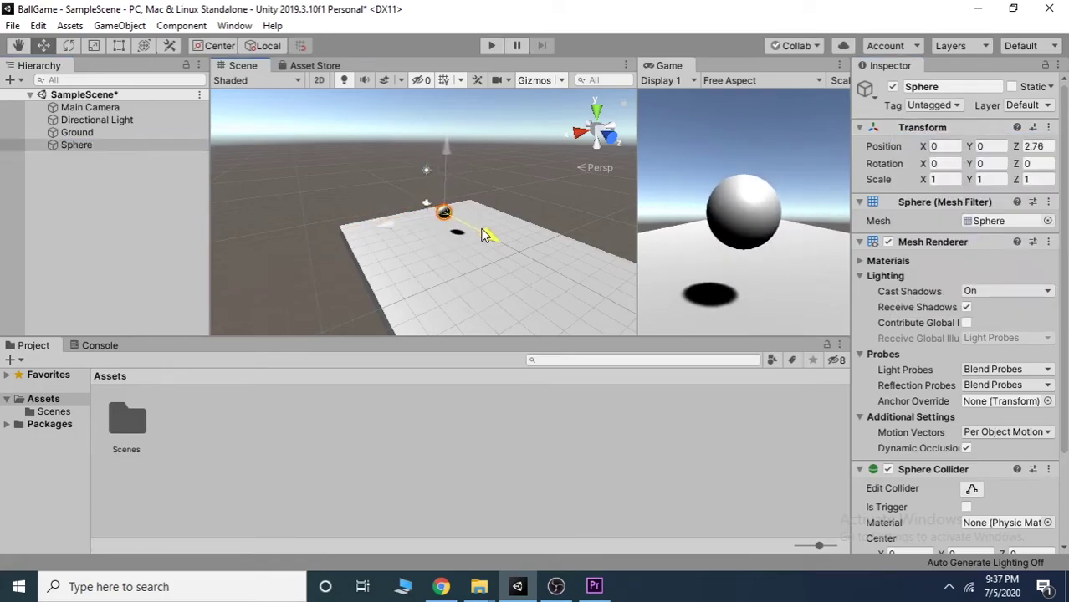
pyautogui.moveTo(448, 152); pyautogui.dragTo(448, 158)
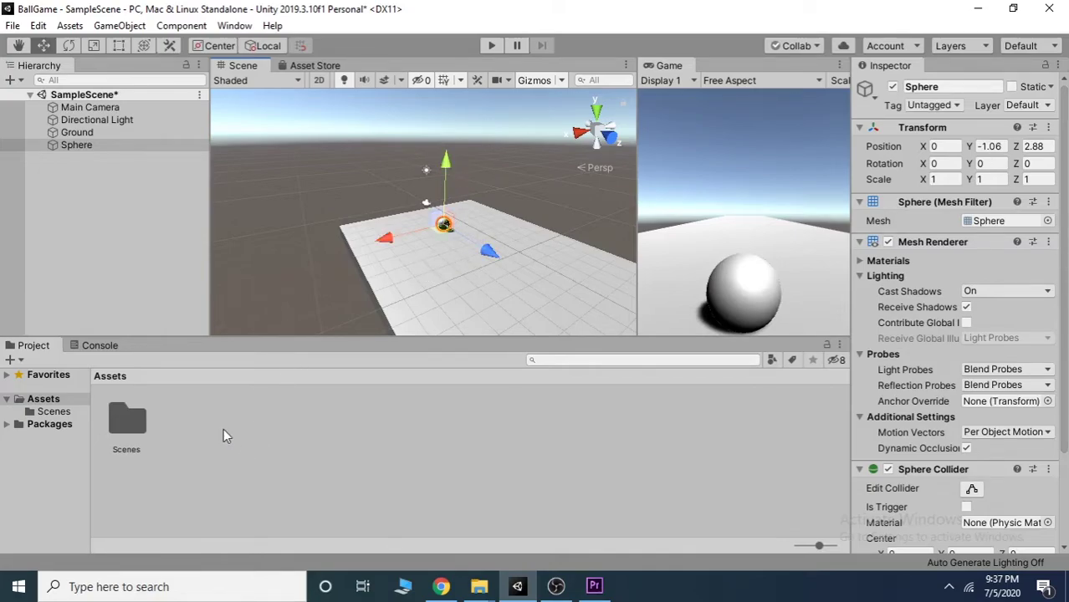
# Step: Enter 'Player' as the sphere's name in the Inspector
pyautogui.click(977, 87)
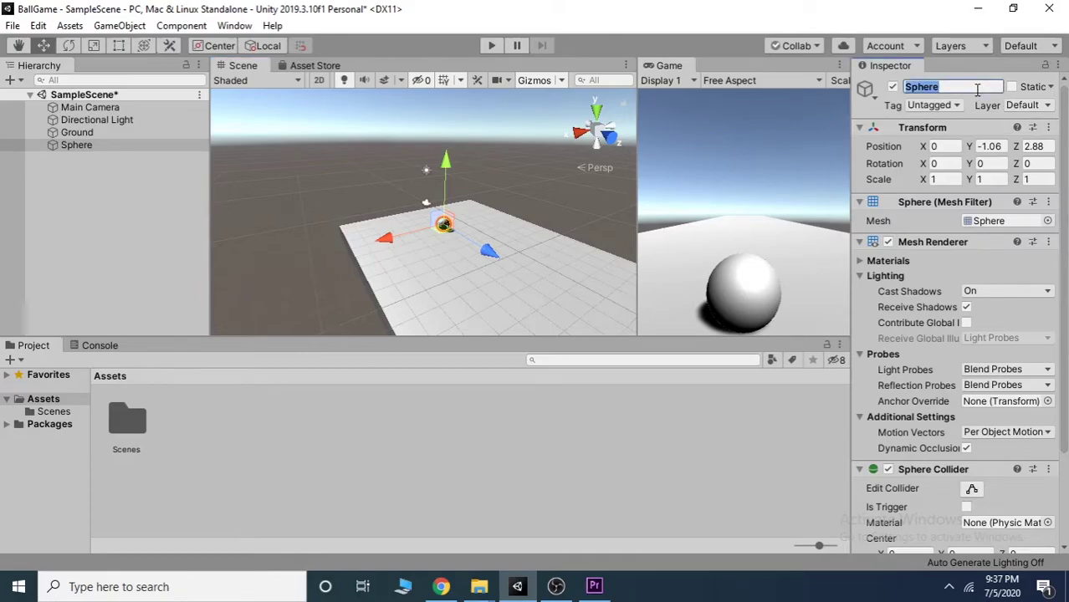
pyautogui.write('Player')
pyautogui.press('Return')
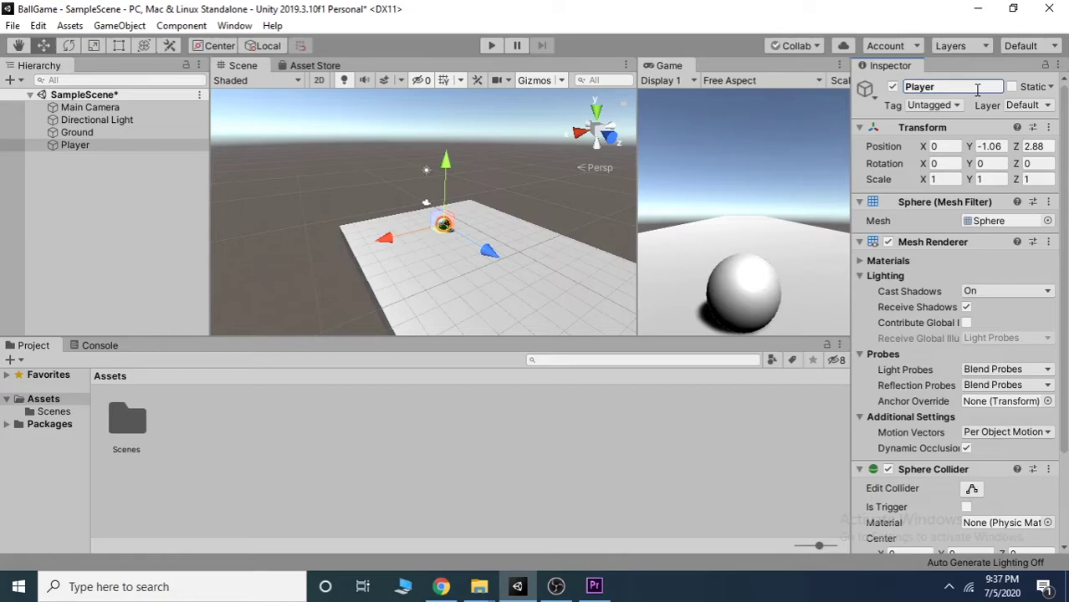
# Step: Create a new folder named 'Materials' in the Project panel's Assets
pyautogui.rightClick(196, 432)
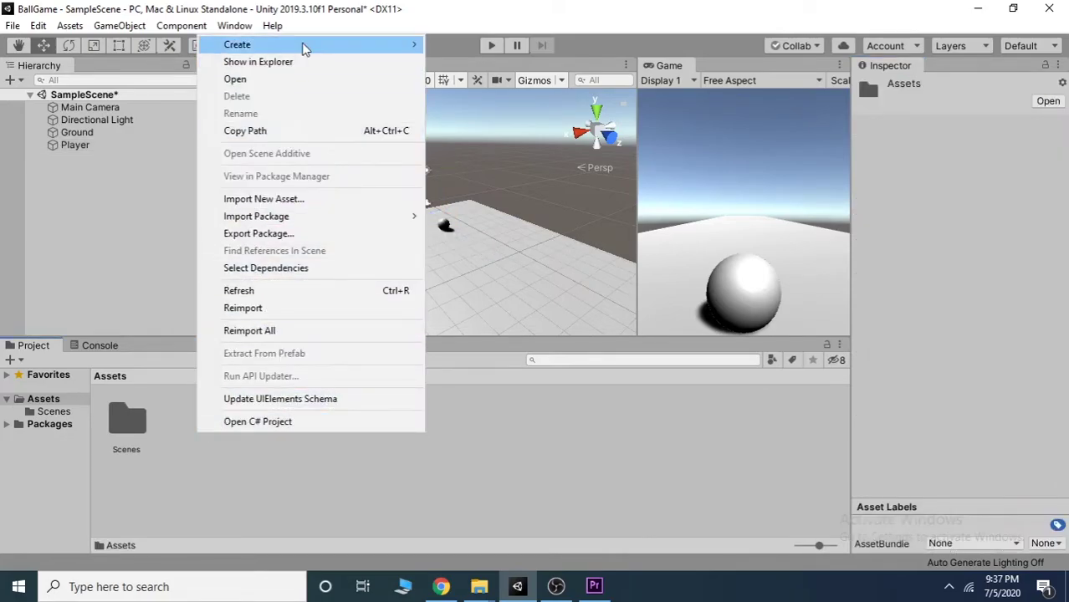
pyautogui.moveTo(305, 49)
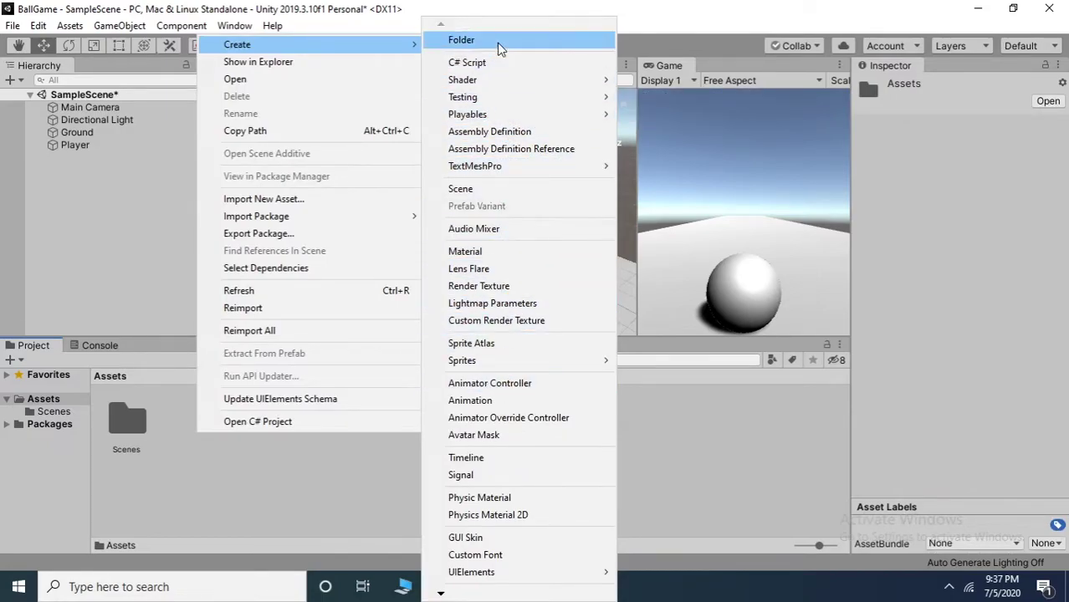
pyautogui.click(460, 41)
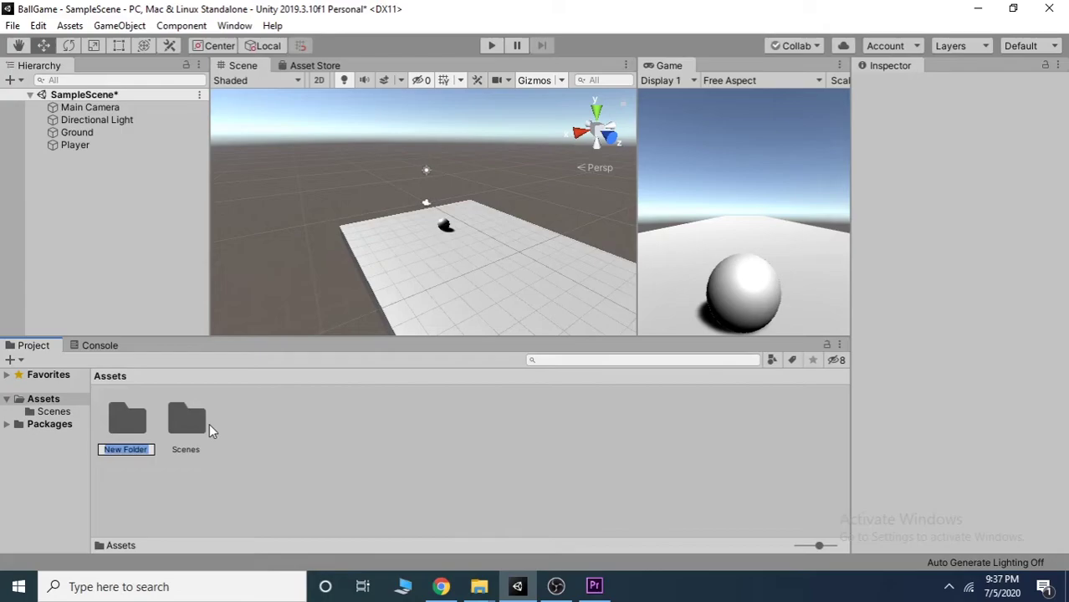
pyautogui.write('Materials')
pyautogui.press('Return')
pyautogui.press('Return')
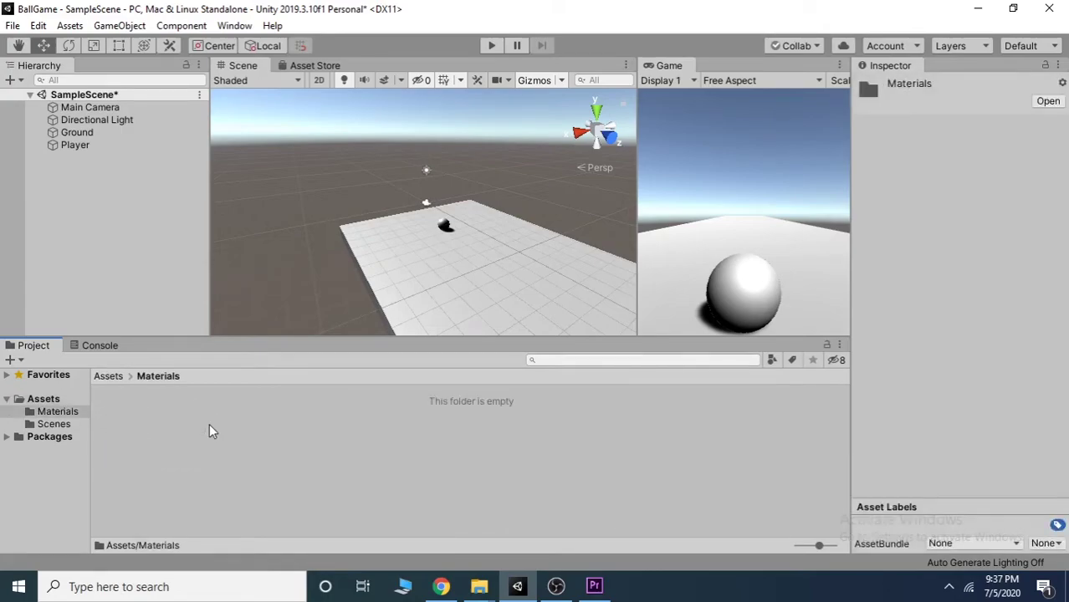
# Step: Create a Standard-shader material called 'playerMat' in the Materials folder
pyautogui.rightClick(216, 420)
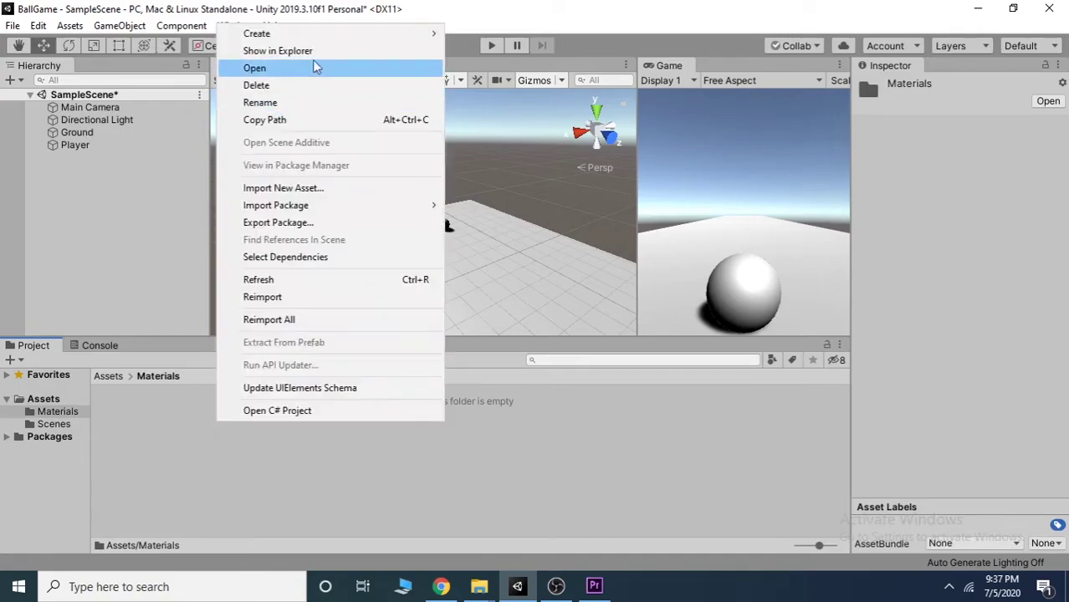
pyautogui.moveTo(444, 41)
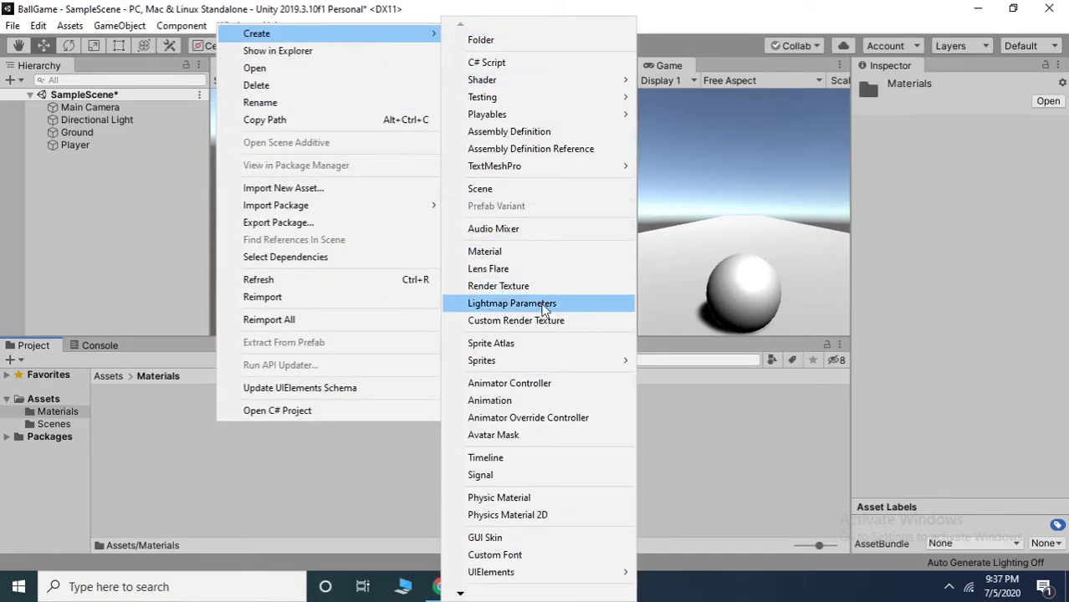
pyautogui.click(536, 250)
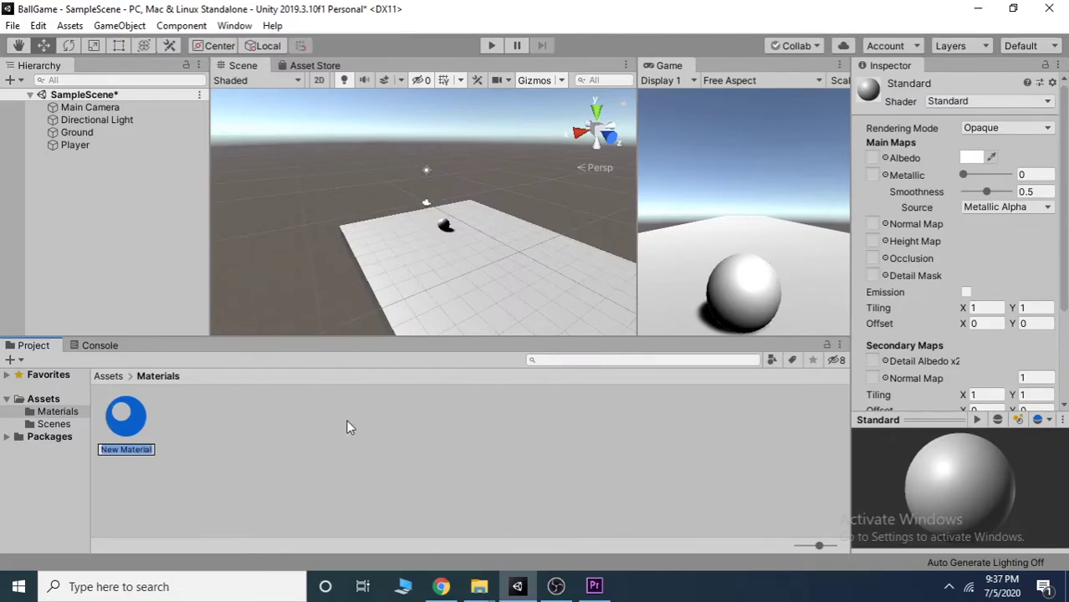
pyautogui.write('playerMat')
pyautogui.press('Return')
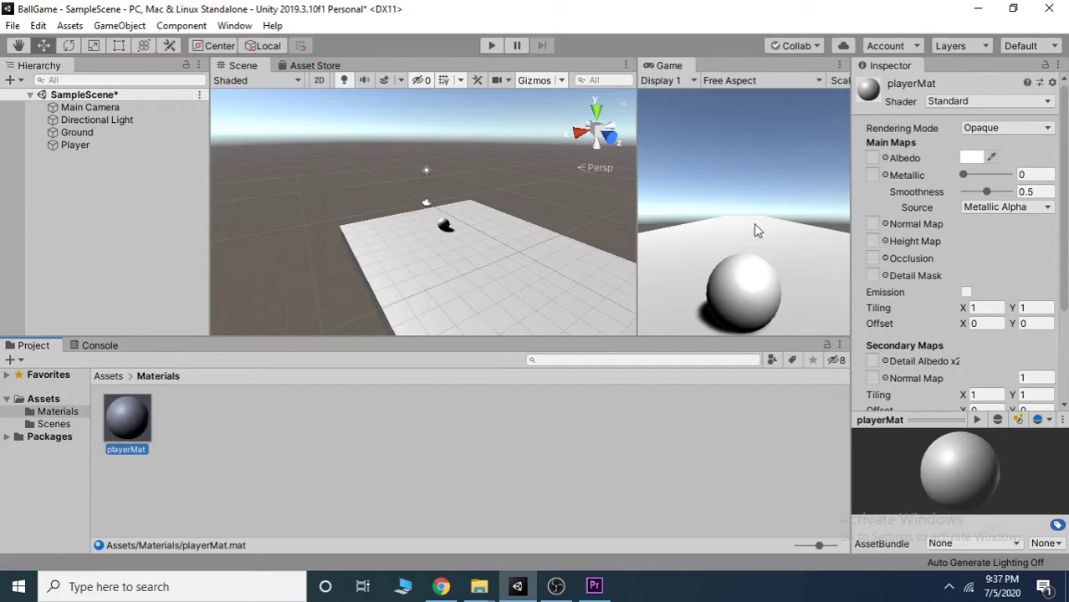
# Step: Set playerMat's Albedo to red FF0000 and drag it onto the Player sphere
pyautogui.click(971, 158)
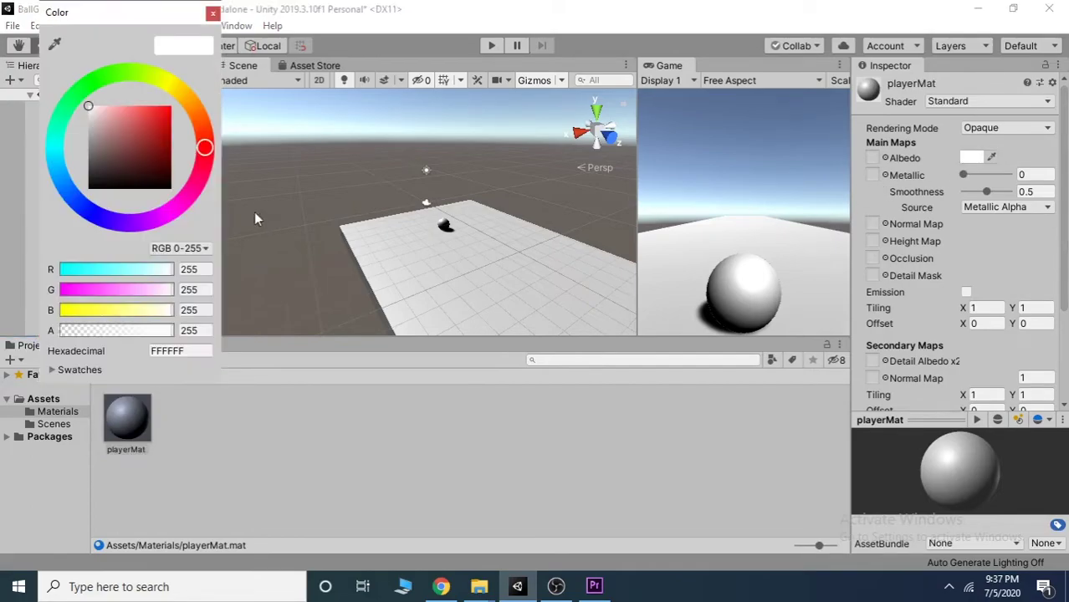
pyautogui.moveTo(127, 146); pyautogui.dragTo(178, 102)
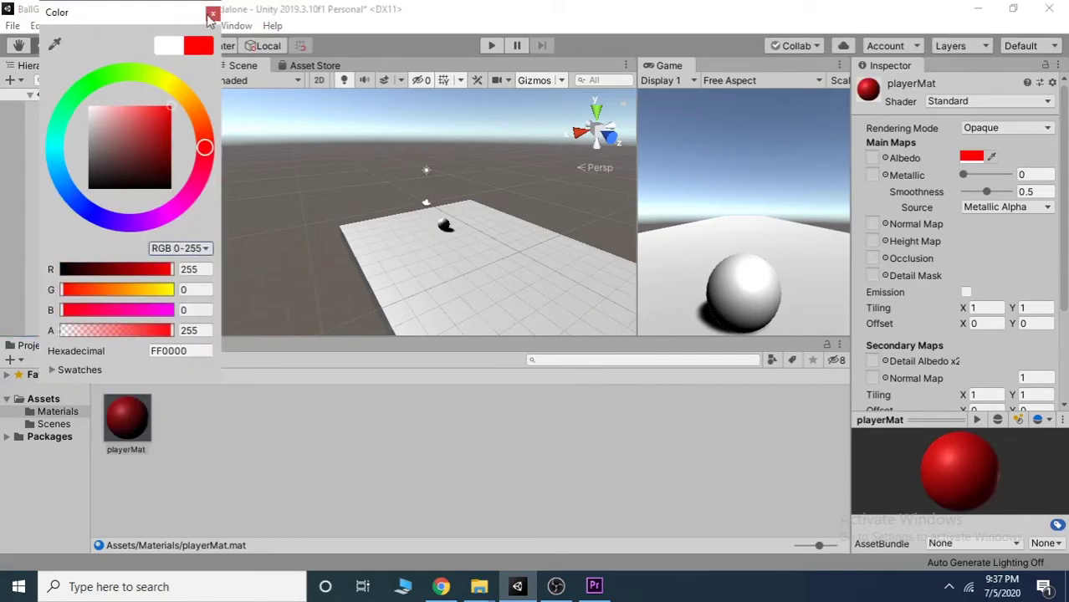
pyautogui.click(213, 14)
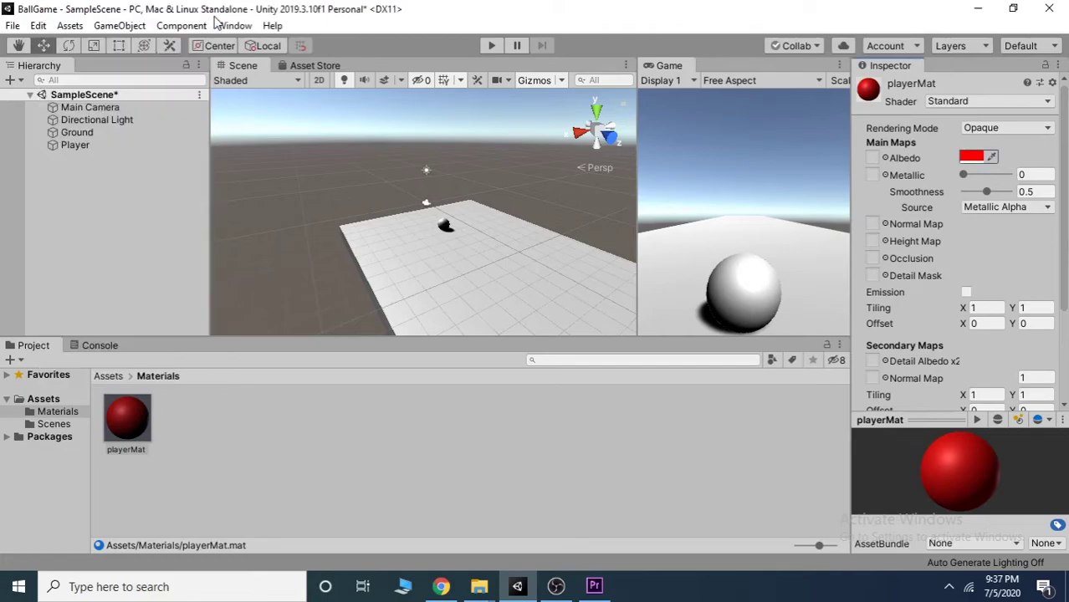
pyautogui.moveTo(132, 428); pyautogui.dragTo(439, 227)
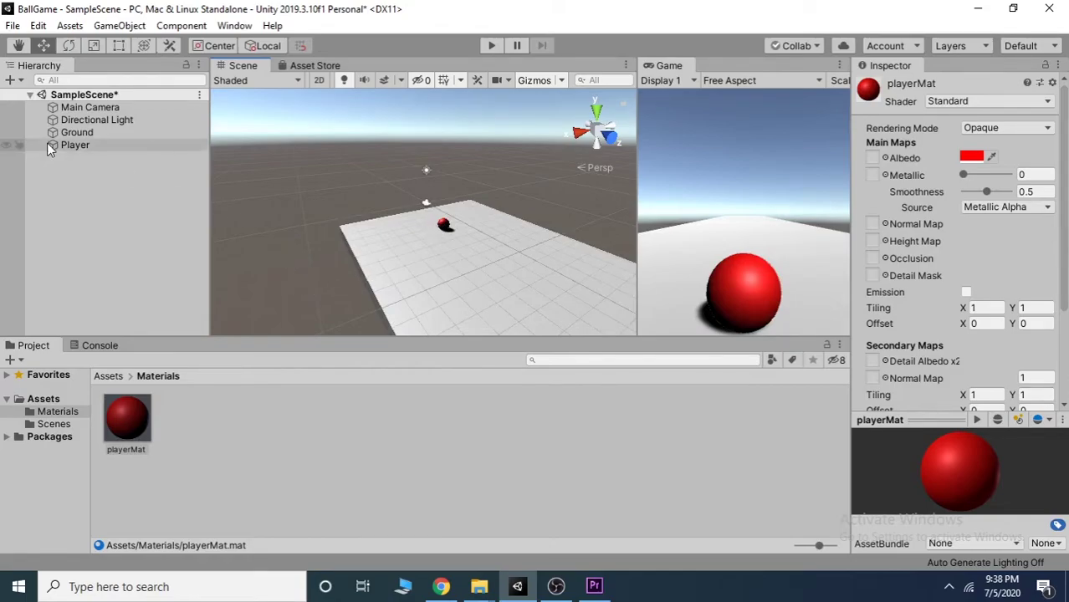
# Step: Drag the Player sphere farther back along Z to about 3.61
pyautogui.click(512, 268)
pyautogui.click(444, 225)
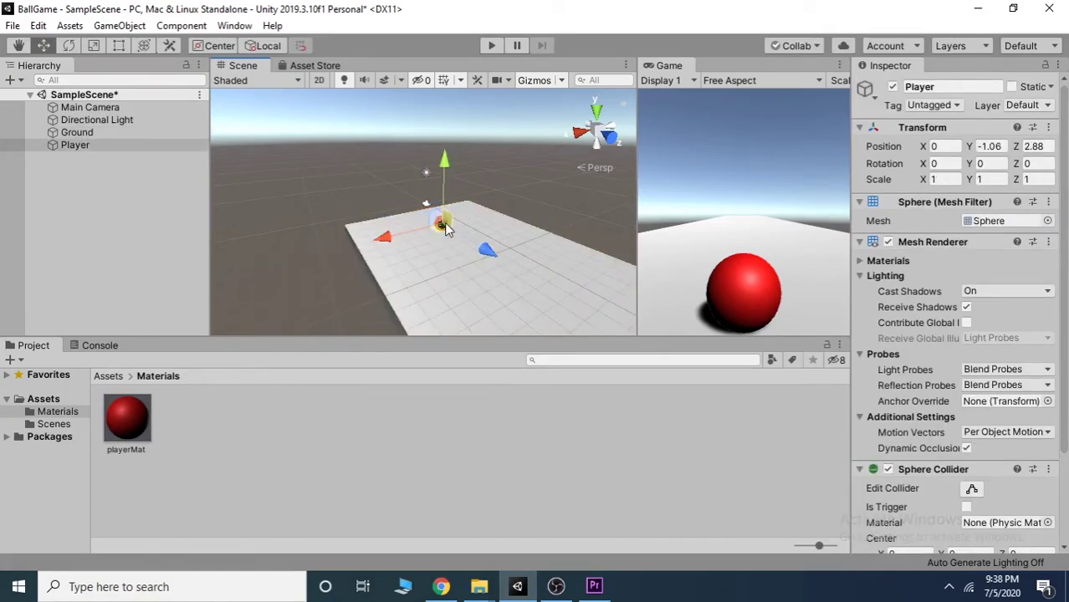
pyautogui.moveTo(484, 251); pyautogui.dragTo(489, 255)
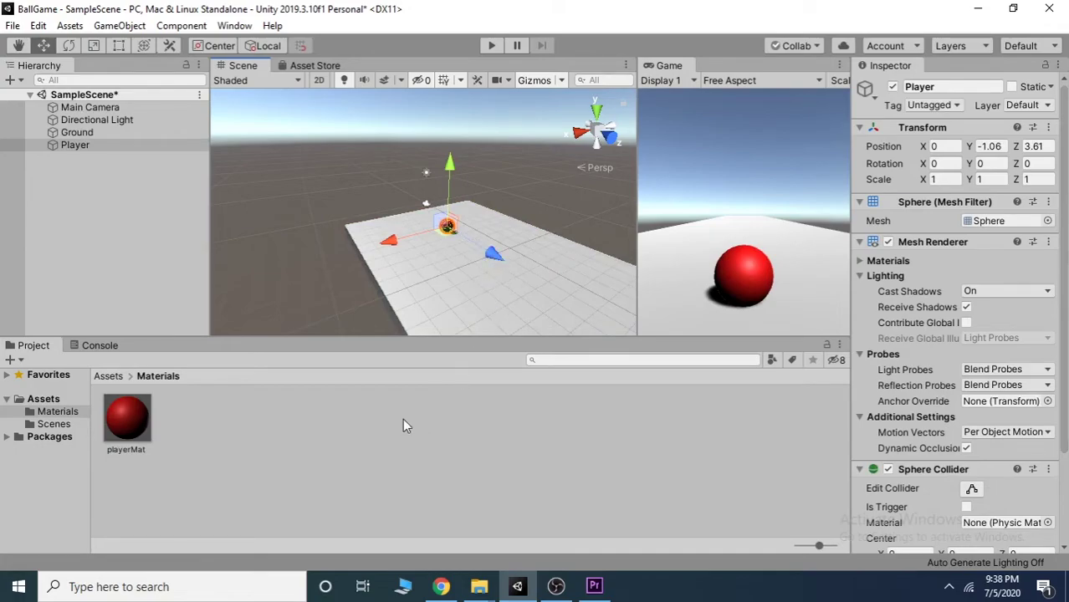
# Step: Add a Rigidbody to the Player sphere, leaving Mass 1 and gravity enabled
pyautogui.click(108, 376)
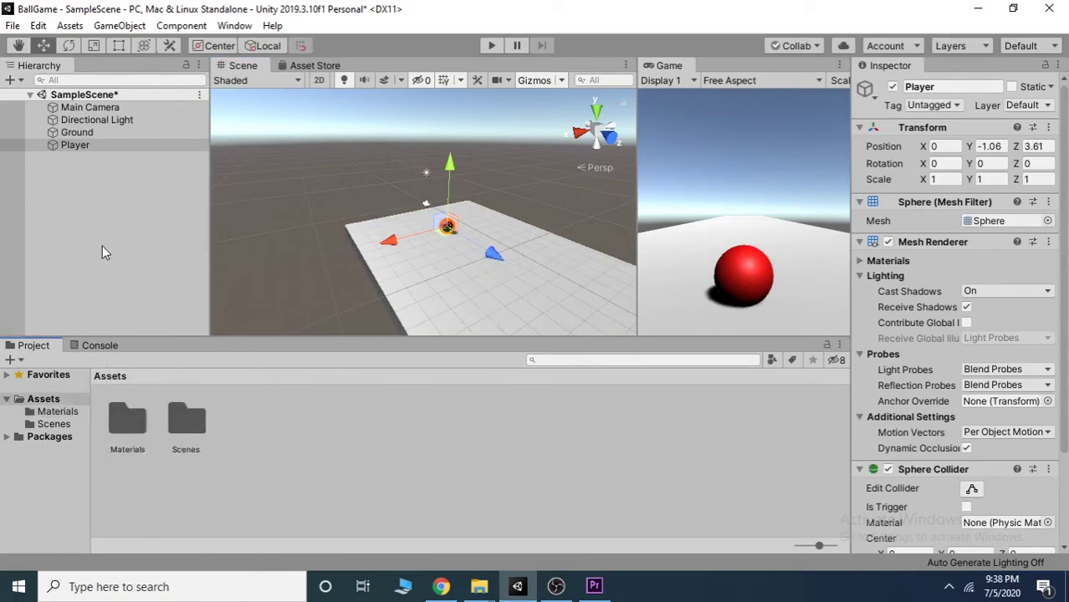
pyautogui.click(75, 145)
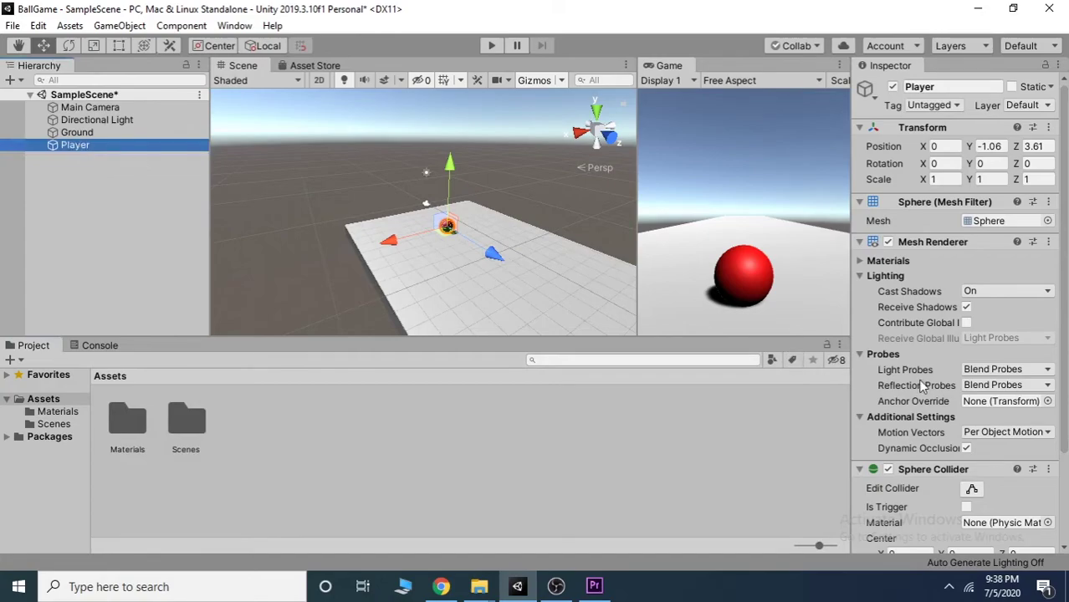
pyautogui.scroll(-3, 985, 512)
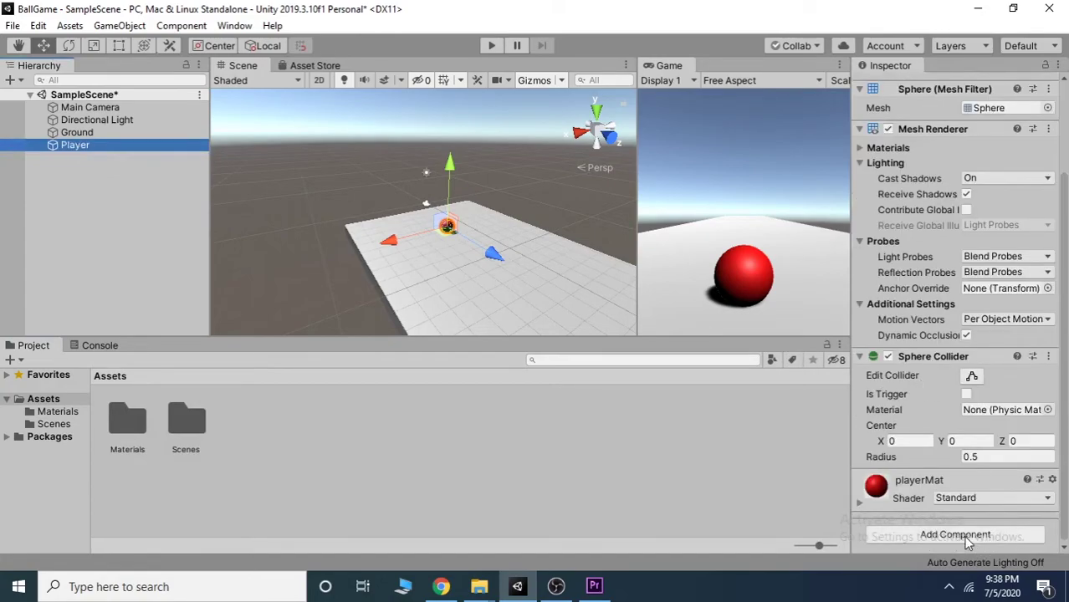
pyautogui.click(967, 542)
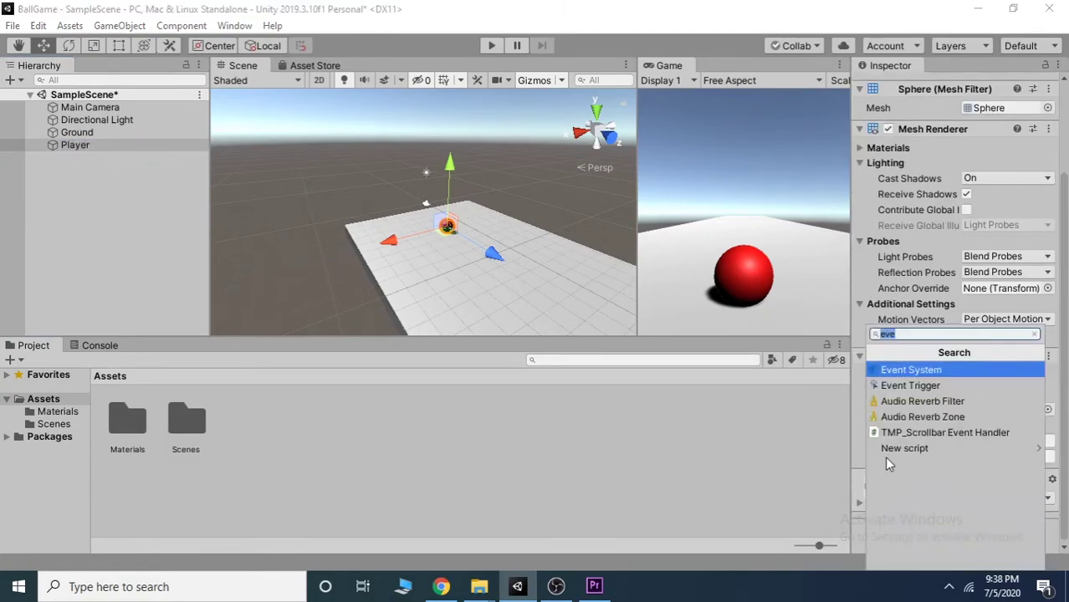
pyautogui.write('rigid')
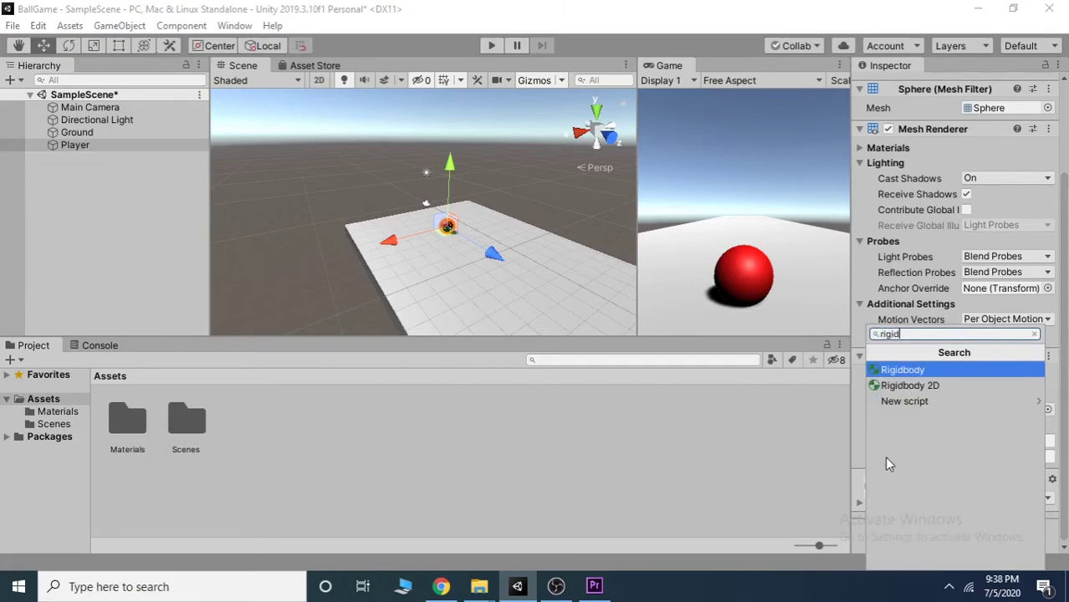
pyautogui.press('Return')
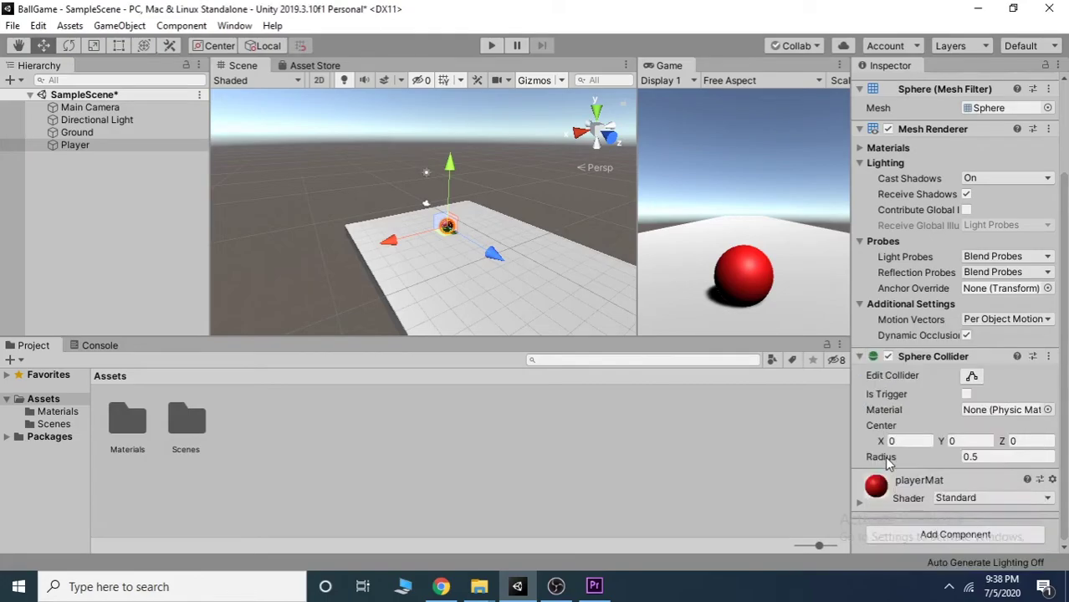
pyautogui.scroll(-8, 887, 461)
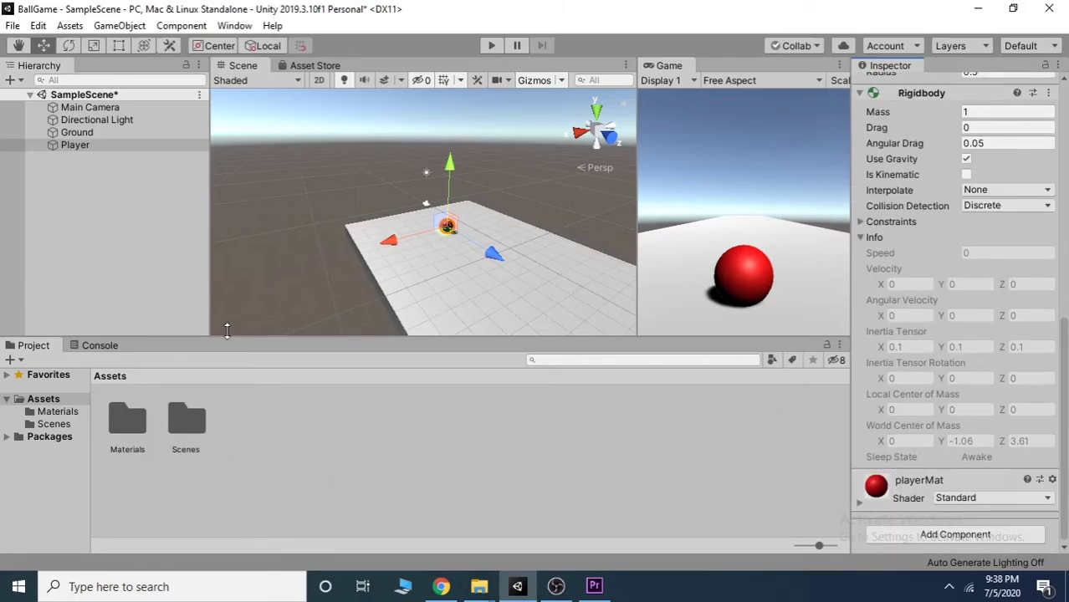
# Step: Enter Play mode and raise the ball twice along Y to watch it fall onto the Ground
pyautogui.click(491, 46)
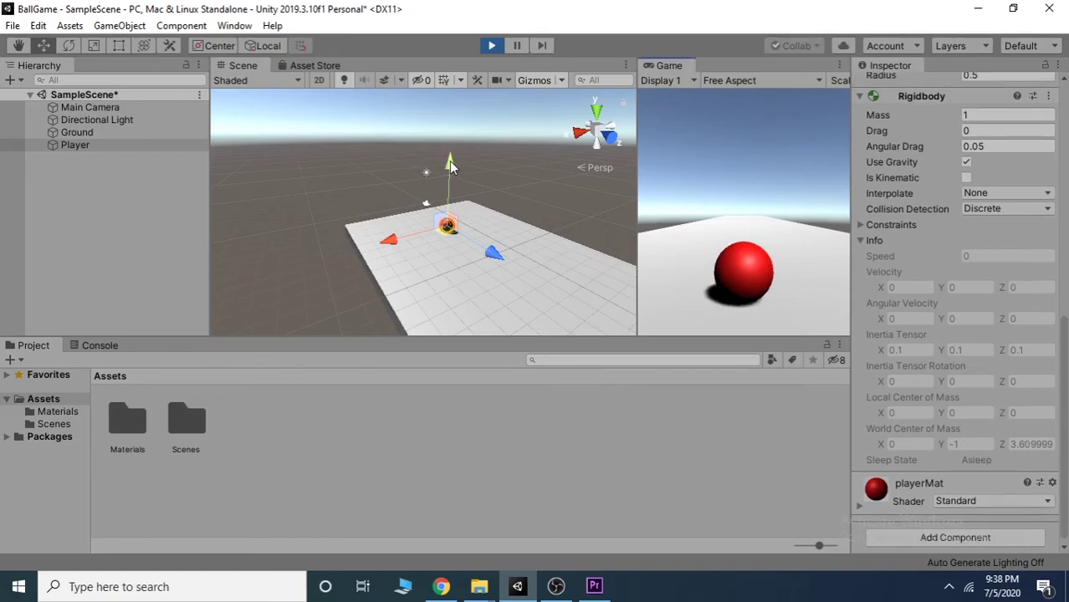
pyautogui.moveTo(449, 161); pyautogui.dragTo(452, 104)
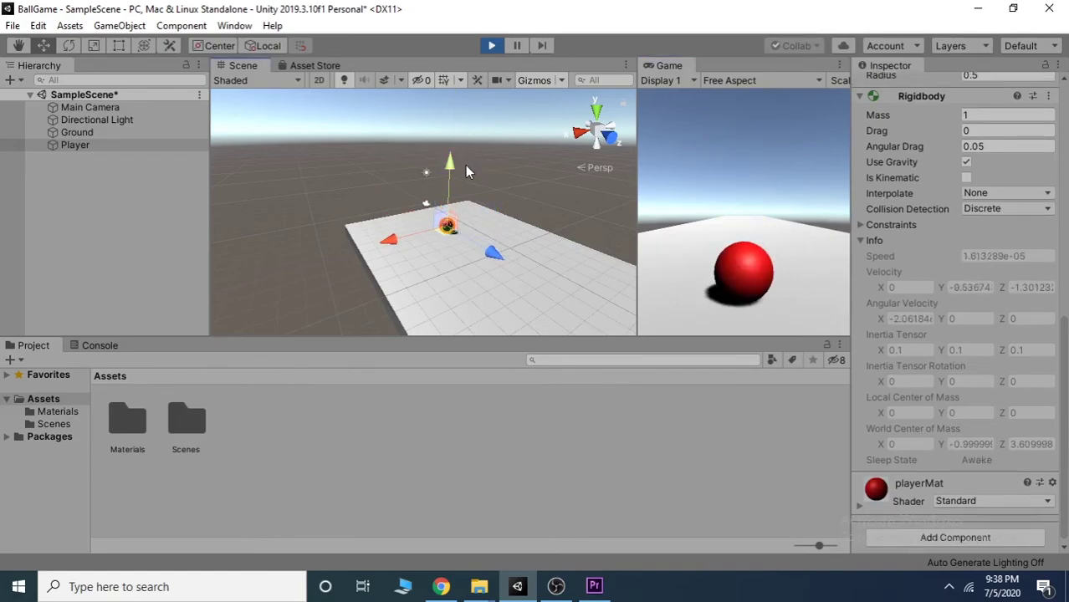
pyautogui.moveTo(450, 169); pyautogui.dragTo(451, 137)
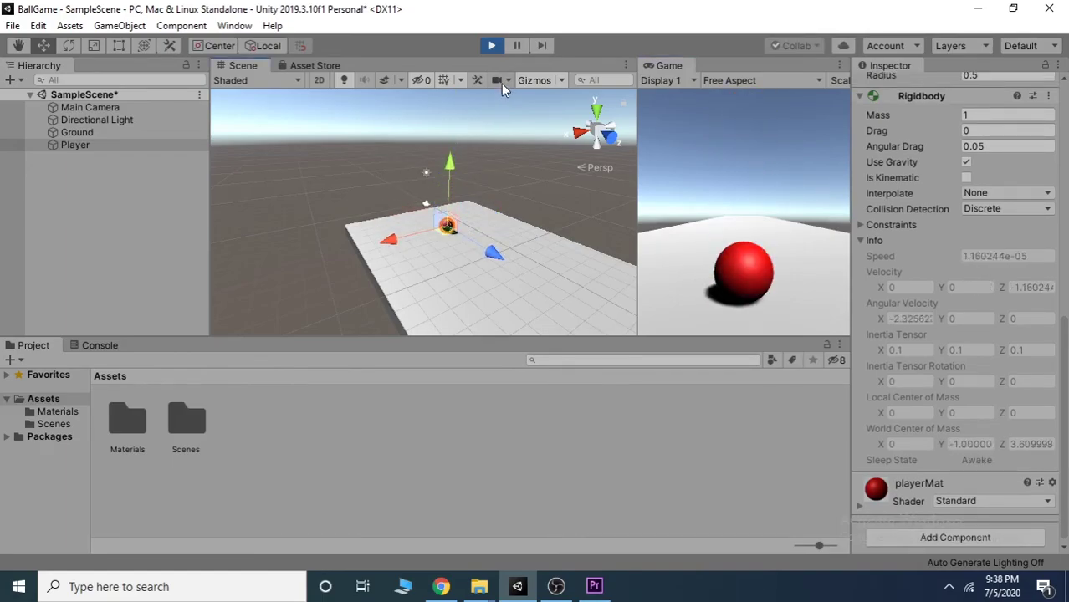